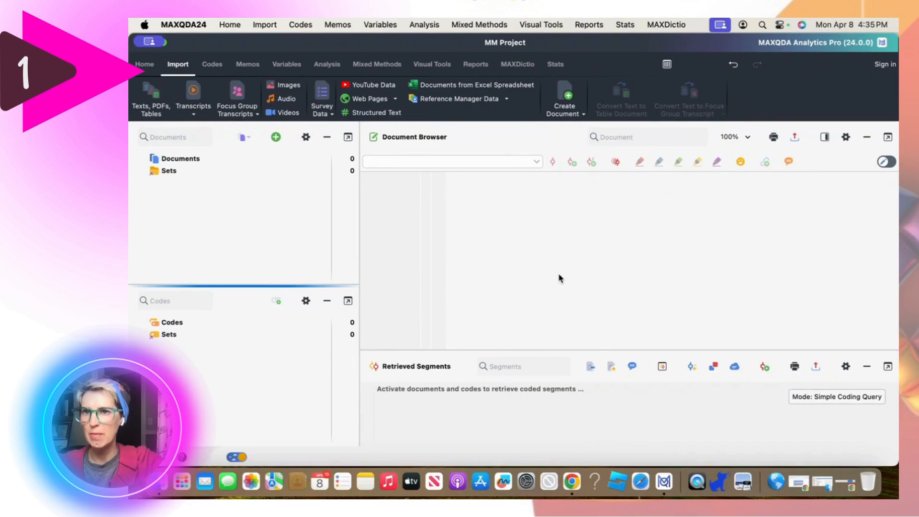
- Start importing documents from the Excel spreadsheet "Sample for MM Final Project.xlsx" in the iCloud Desktop folder
{"action": "left_click", "coordinate": [276, 137]}
{"action": "left_click", "coordinate": [176, 68]}
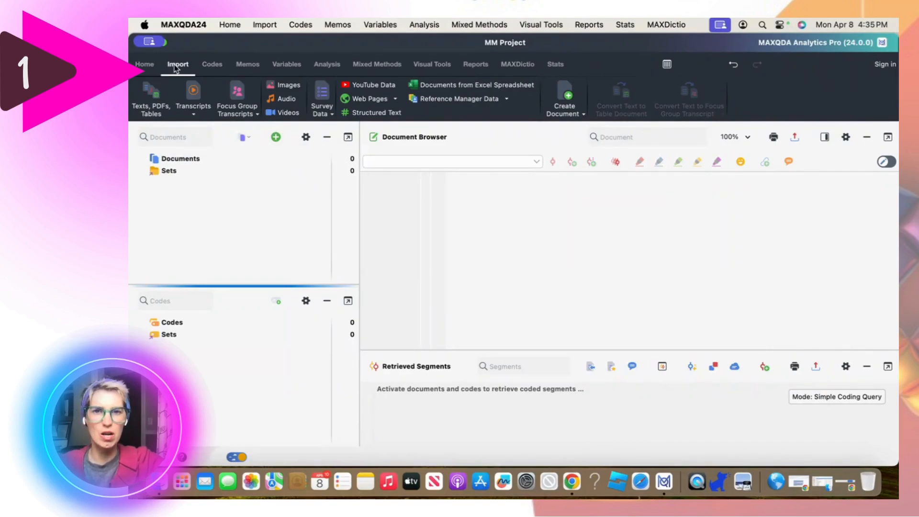
{"action": "left_click", "coordinate": [487, 90]}
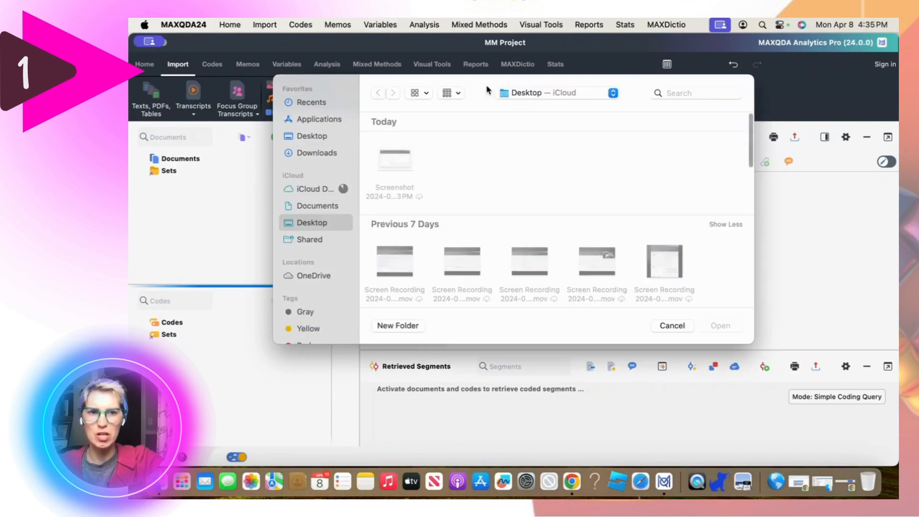
{"action": "scroll", "coordinate": [580, 298], "scroll_direction": "down", "scroll_amount": 3}
{"action": "scroll", "coordinate": [580, 298], "scroll_direction": "down", "scroll_amount": 5}
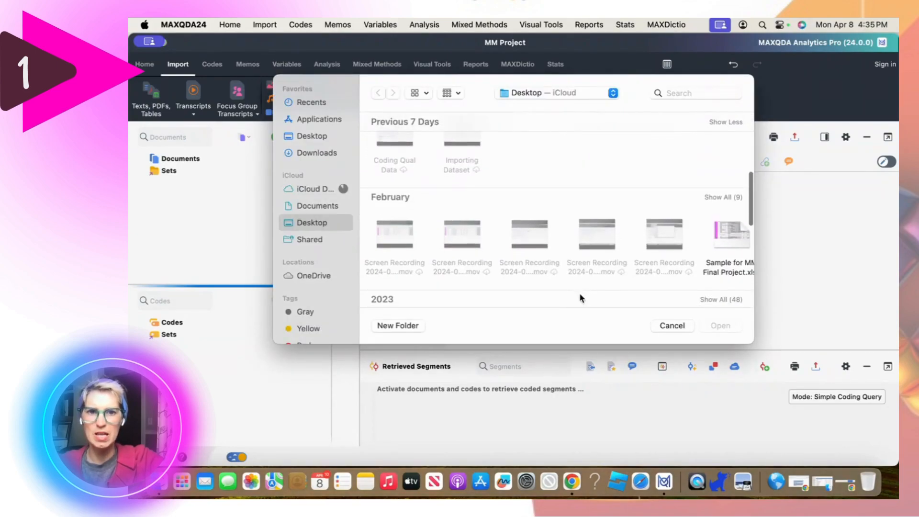
{"action": "scroll", "coordinate": [729, 245], "scroll_direction": "right", "scroll_amount": 5}
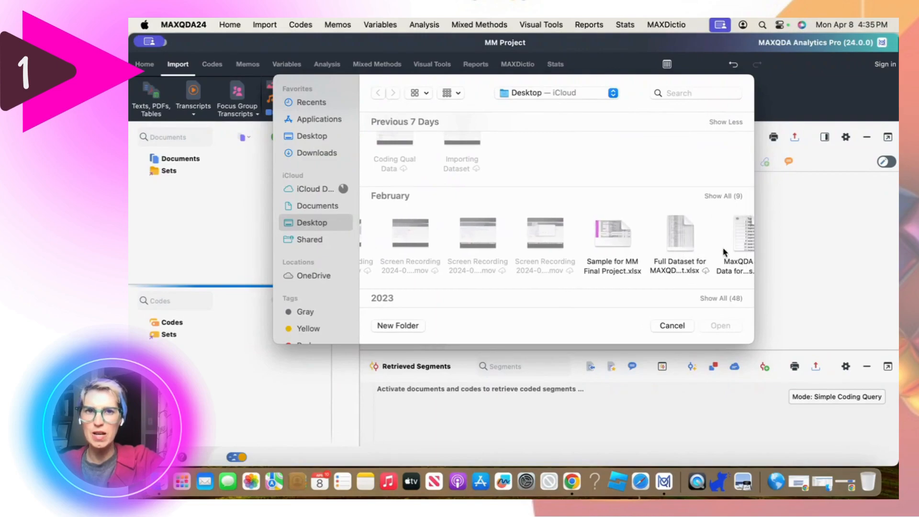
{"action": "left_click", "coordinate": [607, 234]}
{"action": "double_click", "coordinate": [607, 236]}
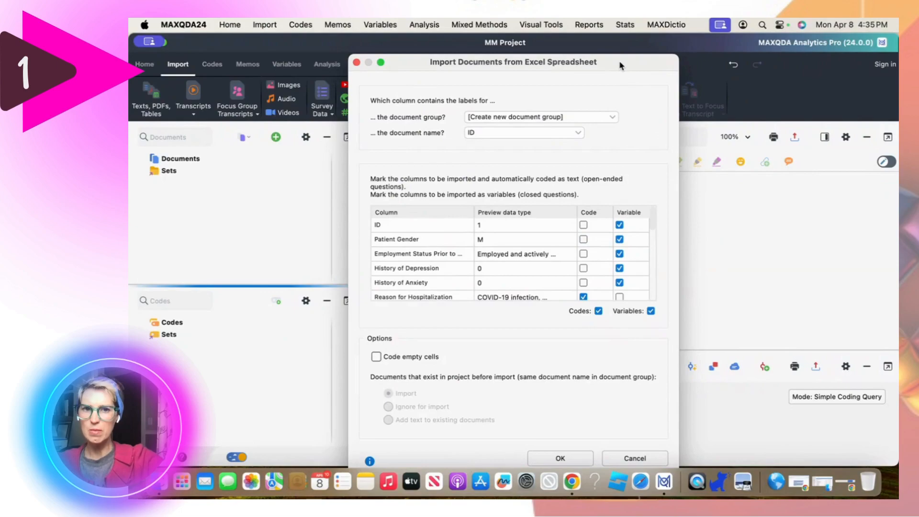
{"action": "left_click_drag", "start_coordinate": [619, 61], "coordinate": [605, 47]}
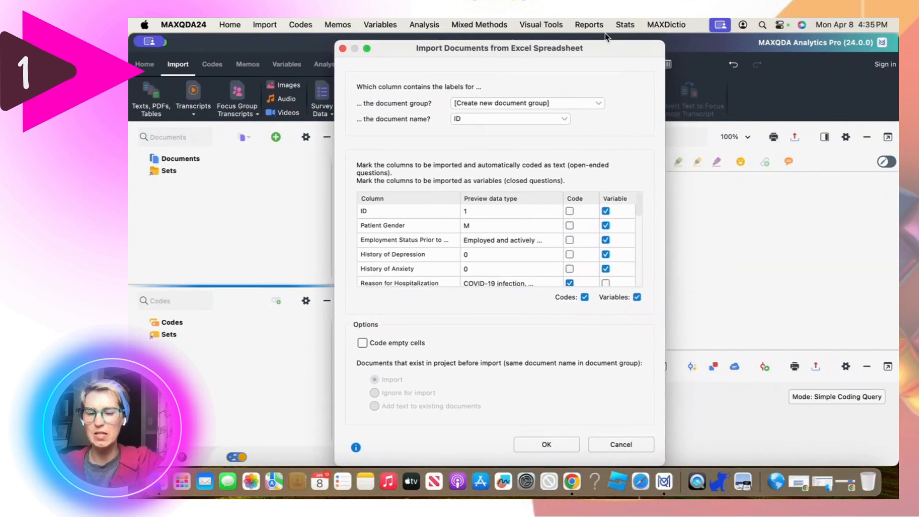
- Review the spreadsheet columns and mark Reason for Hospitalization for import as a variable instead of a code
{"action": "scroll", "coordinate": [554, 220], "scroll_direction": "down", "scroll_amount": 5}
{"action": "scroll", "coordinate": [555, 225], "scroll_direction": "down", "scroll_amount": 1}
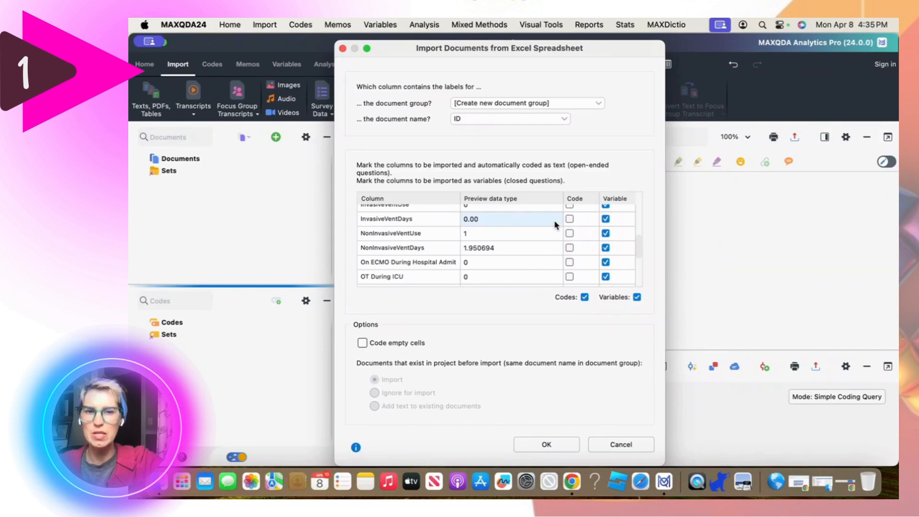
{"action": "scroll", "coordinate": [555, 225], "scroll_direction": "up", "scroll_amount": 10}
{"action": "scroll", "coordinate": [555, 225], "scroll_direction": "down", "scroll_amount": 3}
{"action": "scroll", "coordinate": [555, 225], "scroll_direction": "up", "scroll_amount": 3}
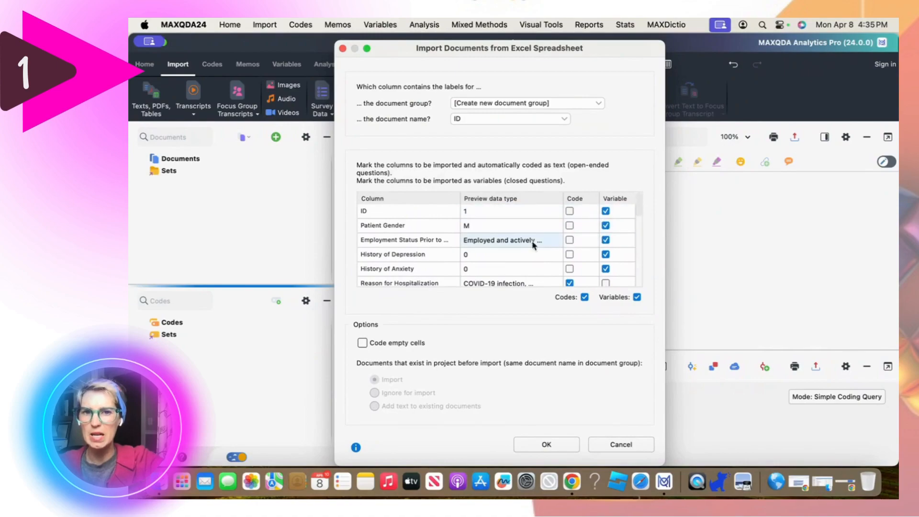
{"action": "scroll", "coordinate": [605, 242], "scroll_direction": "down", "scroll_amount": 3}
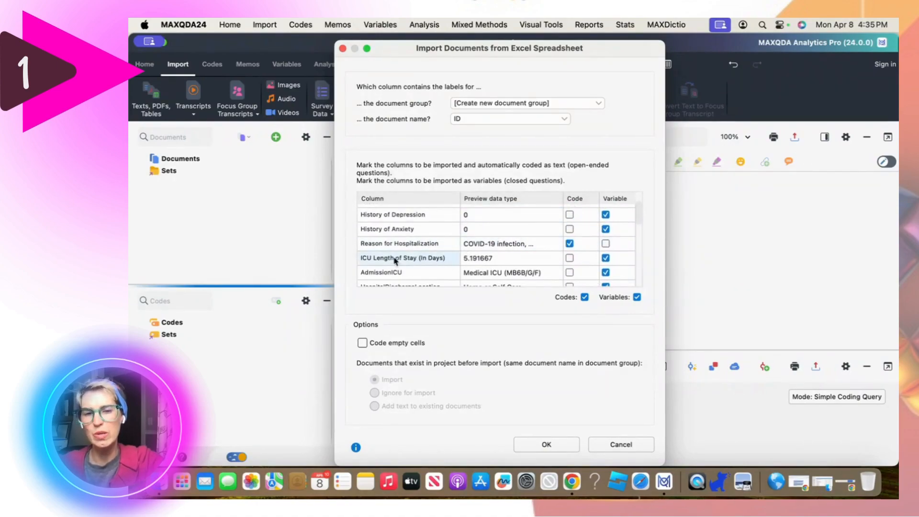
{"action": "left_click", "coordinate": [570, 244]}
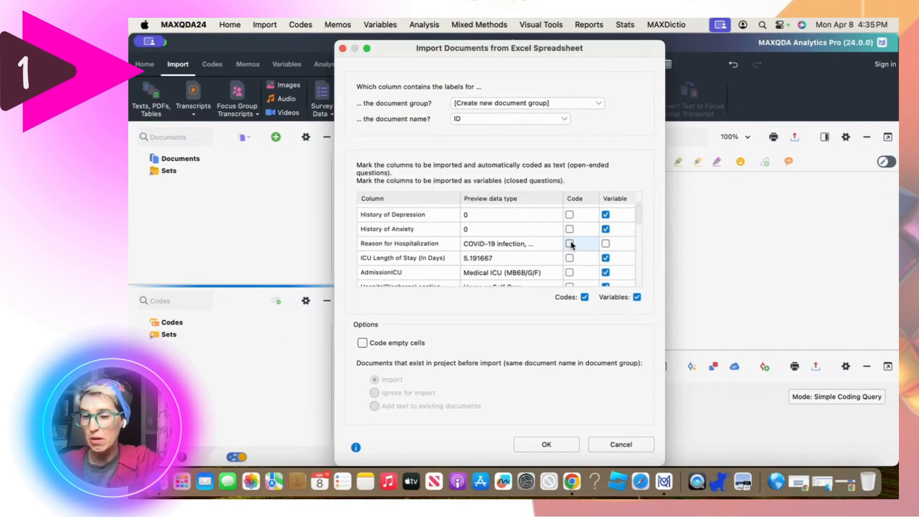
{"action": "left_click", "coordinate": [606, 244]}
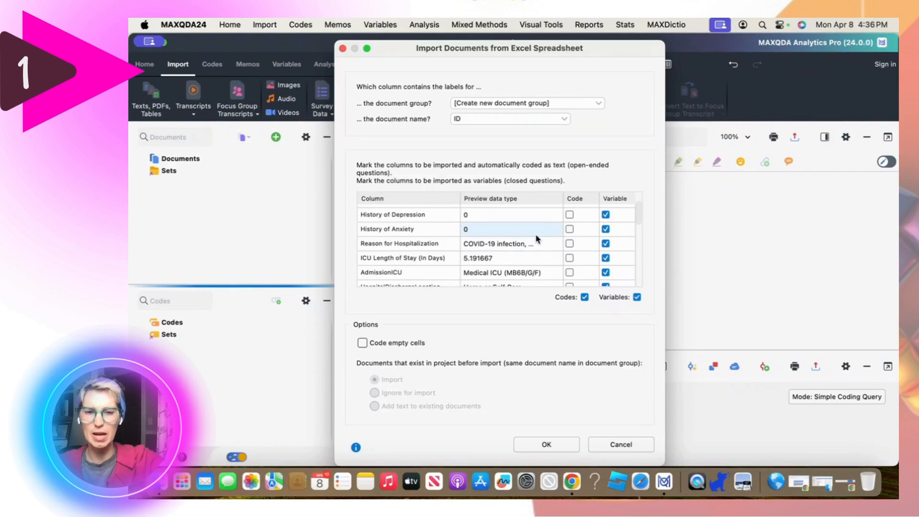
- Mark Qual top areas to improve QOL as a variable in addition to a code, and accept the column settings
{"action": "scroll", "coordinate": [536, 237], "scroll_direction": "down", "scroll_amount": 10}
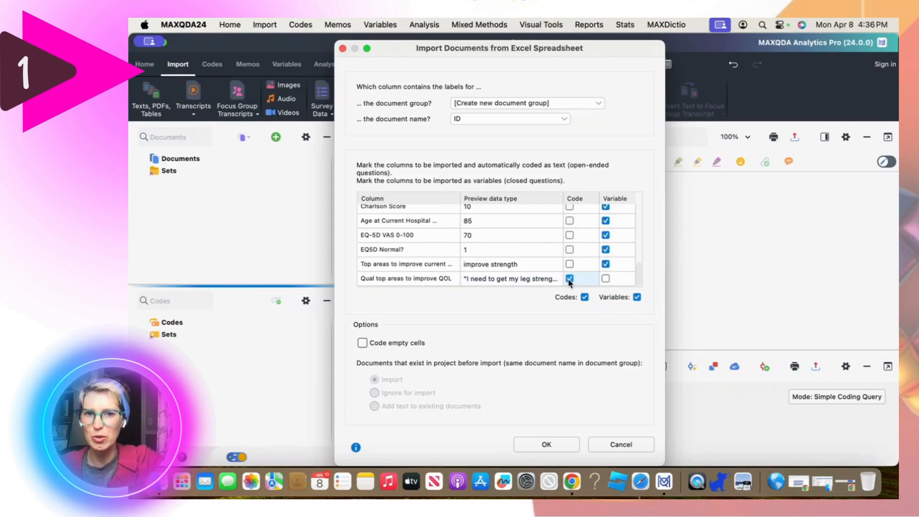
{"action": "left_click", "coordinate": [606, 279]}
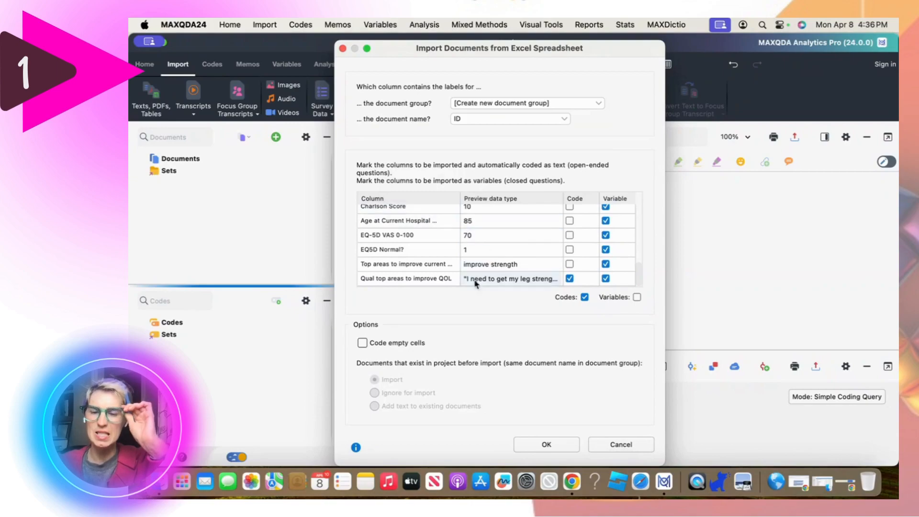
{"action": "left_click", "coordinate": [543, 444]}
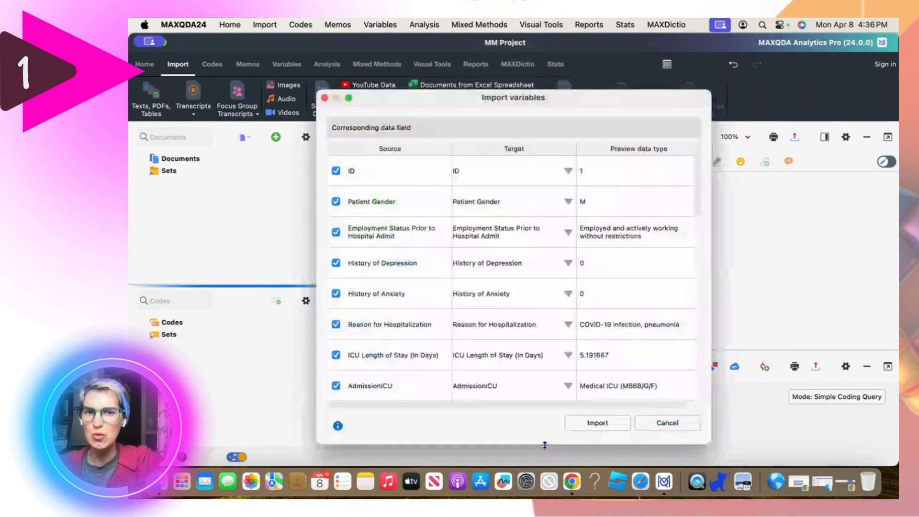
- Check the list of variables for import and exclude AdmissionICU
{"action": "scroll", "coordinate": [537, 324], "scroll_direction": "down", "scroll_amount": 5}
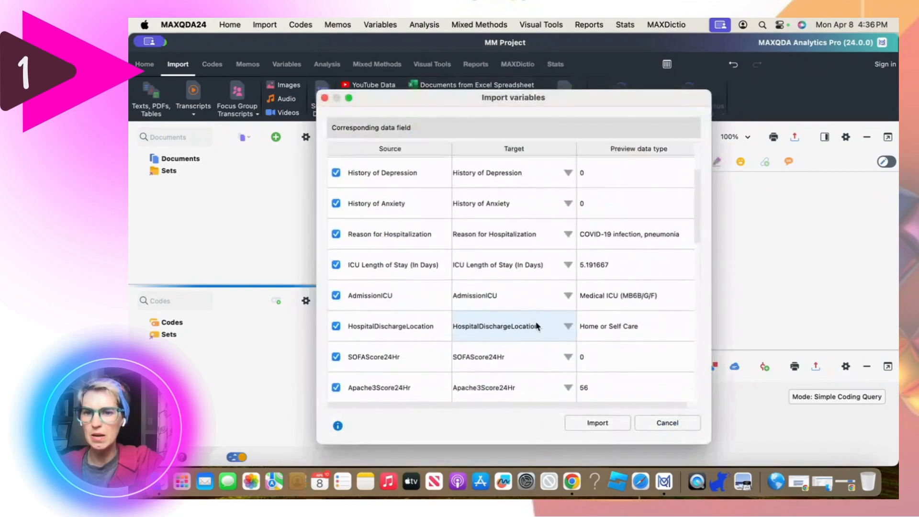
{"action": "scroll", "coordinate": [538, 326], "scroll_direction": "down", "scroll_amount": 3}
{"action": "scroll", "coordinate": [537, 326], "scroll_direction": "up", "scroll_amount": 5}
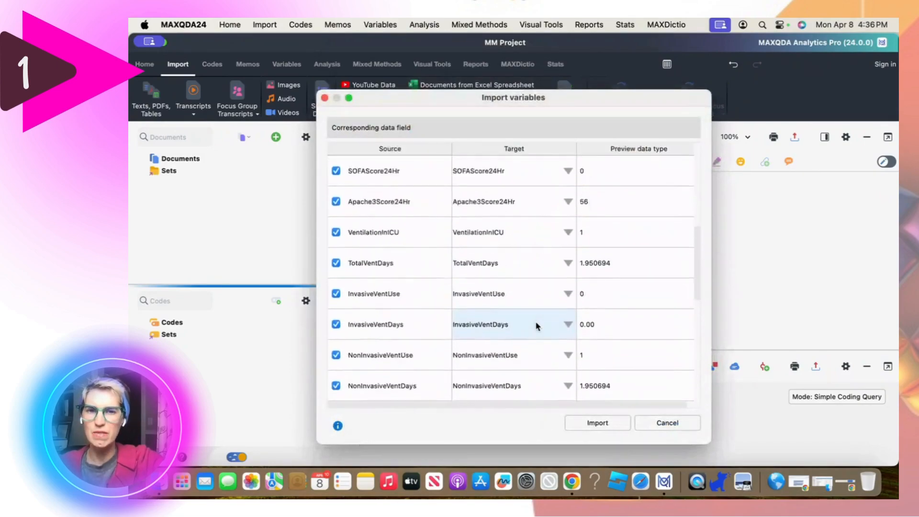
{"action": "scroll", "coordinate": [537, 326], "scroll_direction": "up", "scroll_amount": 3}
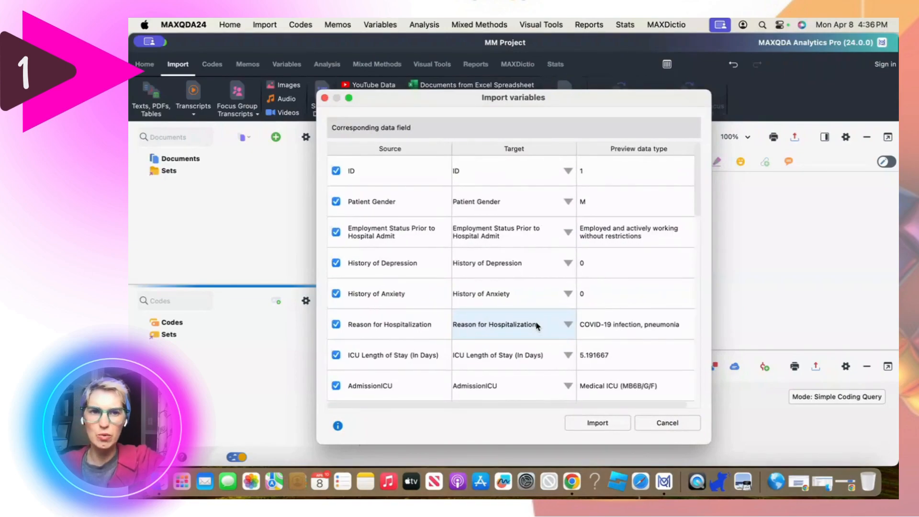
{"action": "scroll", "coordinate": [537, 326], "scroll_direction": "down", "scroll_amount": 3}
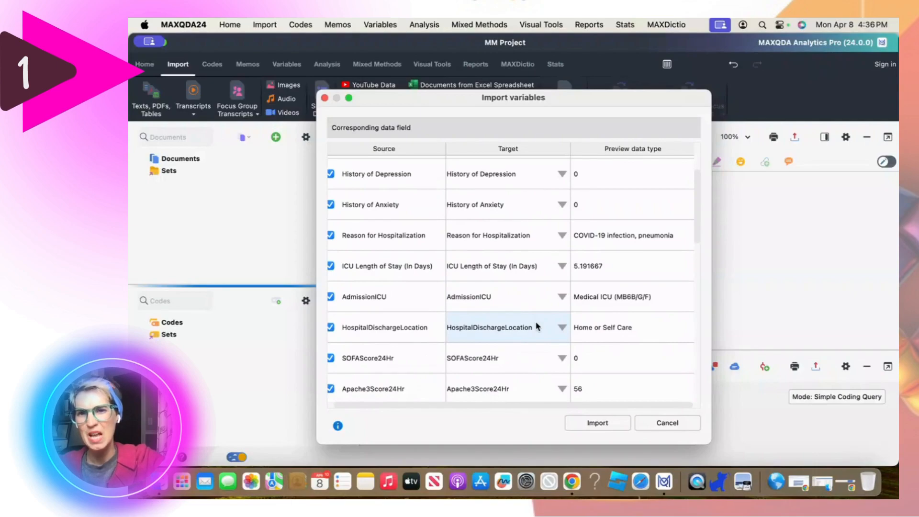
{"action": "scroll", "coordinate": [537, 326], "scroll_direction": "left", "scroll_amount": 1}
{"action": "scroll", "coordinate": [536, 326], "scroll_direction": "down", "scroll_amount": 2}
{"action": "scroll", "coordinate": [537, 325], "scroll_direction": "up", "scroll_amount": 1}
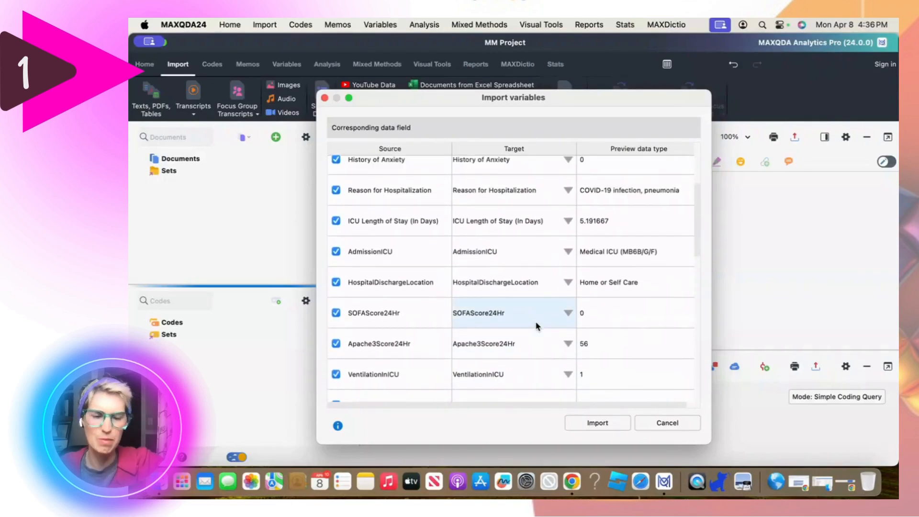
{"action": "scroll", "coordinate": [537, 324], "scroll_direction": "down", "scroll_amount": 2}
{"action": "left_click", "coordinate": [336, 227]}
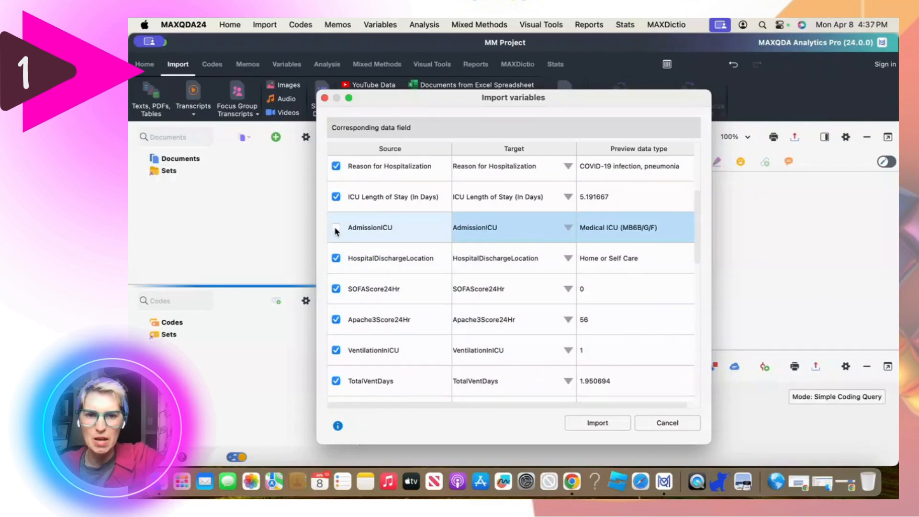
- Import the selected variables through Qual top areas to improve QOL and dismiss the import summary
{"action": "scroll", "coordinate": [444, 314], "scroll_direction": "down", "scroll_amount": 10}
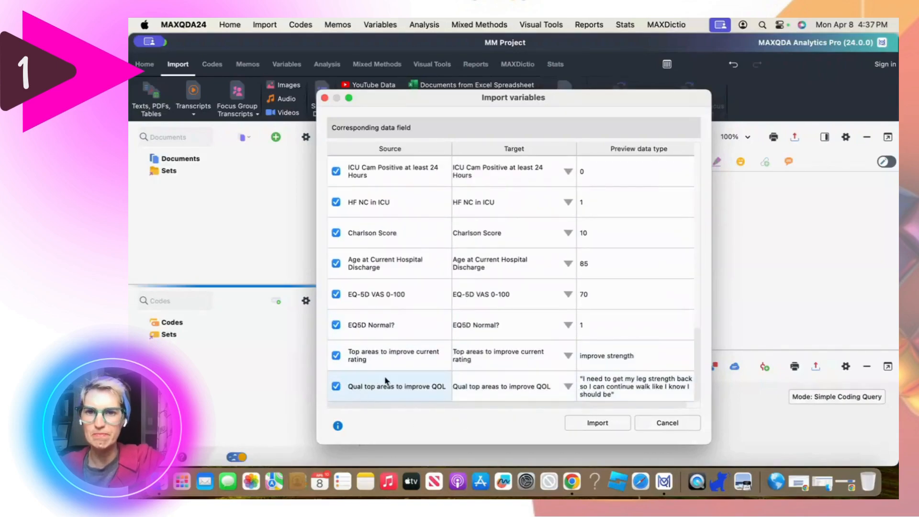
{"action": "left_click", "coordinate": [588, 430]}
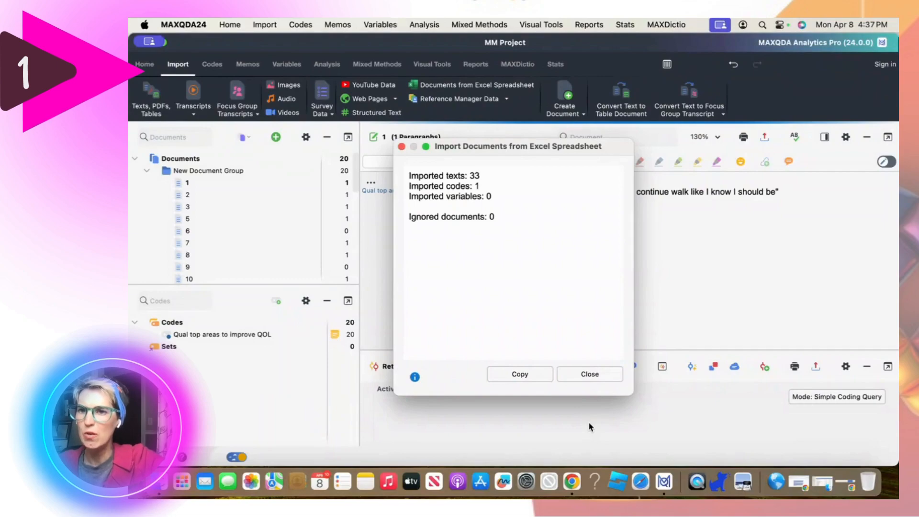
{"action": "left_click", "coordinate": [592, 375]}
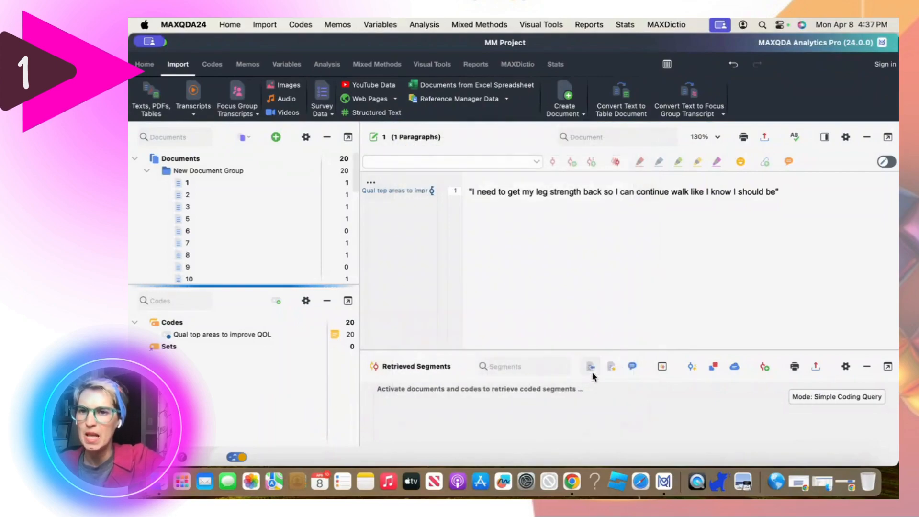
- Look through the imported documents in New Document Group and read the text of documents 1 and 2
{"action": "left_click", "coordinate": [245, 137]}
{"action": "left_click", "coordinate": [224, 204]}
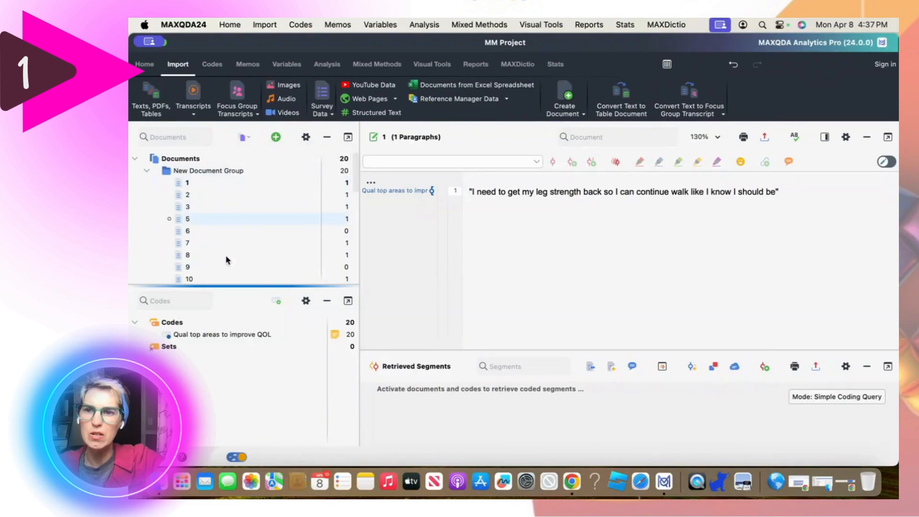
{"action": "scroll", "coordinate": [231, 208], "scroll_direction": "down", "scroll_amount": 3}
{"action": "scroll", "coordinate": [231, 211], "scroll_direction": "down", "scroll_amount": 5}
{"action": "scroll", "coordinate": [232, 210], "scroll_direction": "up", "scroll_amount": 3}
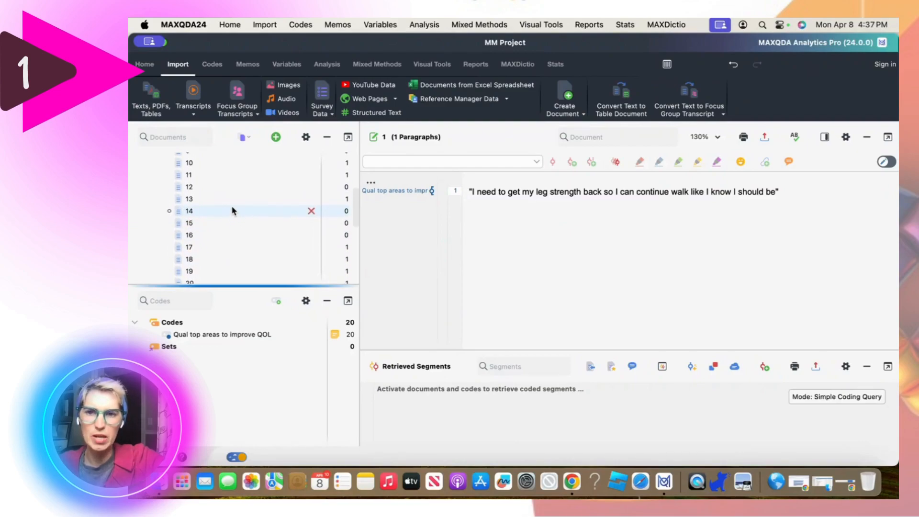
{"action": "scroll", "coordinate": [232, 211], "scroll_direction": "up", "scroll_amount": 2}
{"action": "scroll", "coordinate": [221, 237], "scroll_direction": "up", "scroll_amount": 4}
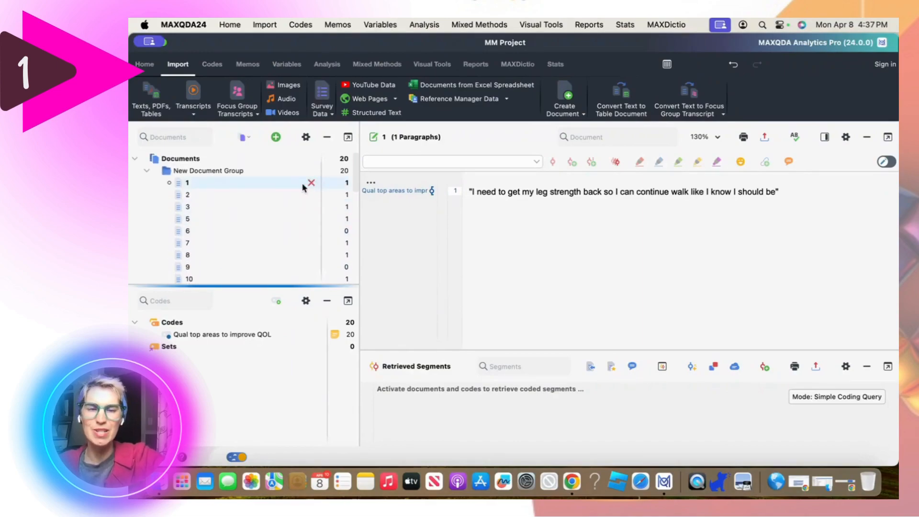
{"action": "left_click", "coordinate": [276, 188]}
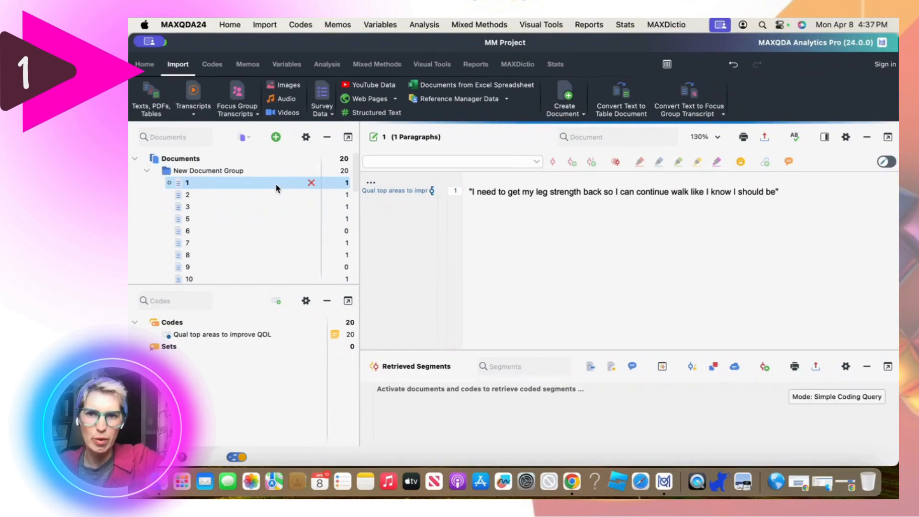
{"action": "left_click", "coordinate": [242, 199]}
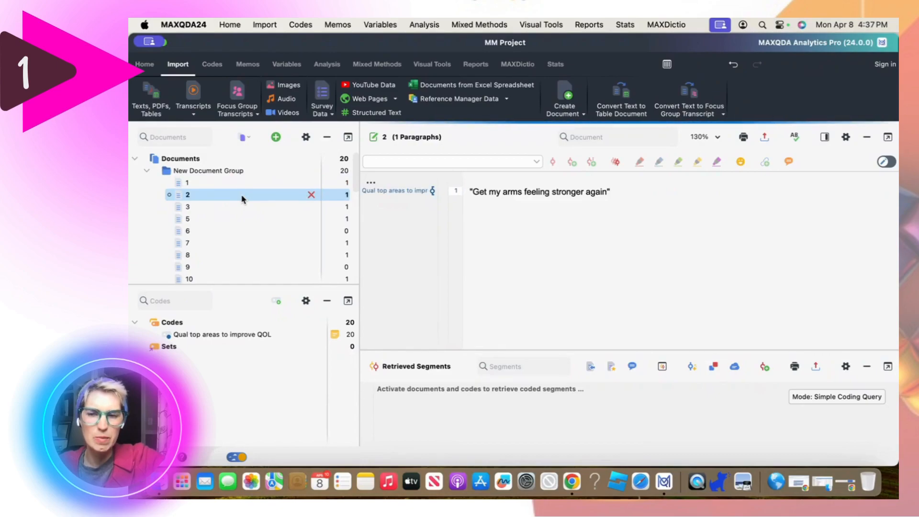
{"action": "left_click_drag", "start_coordinate": [469, 192], "coordinate": [624, 193]}
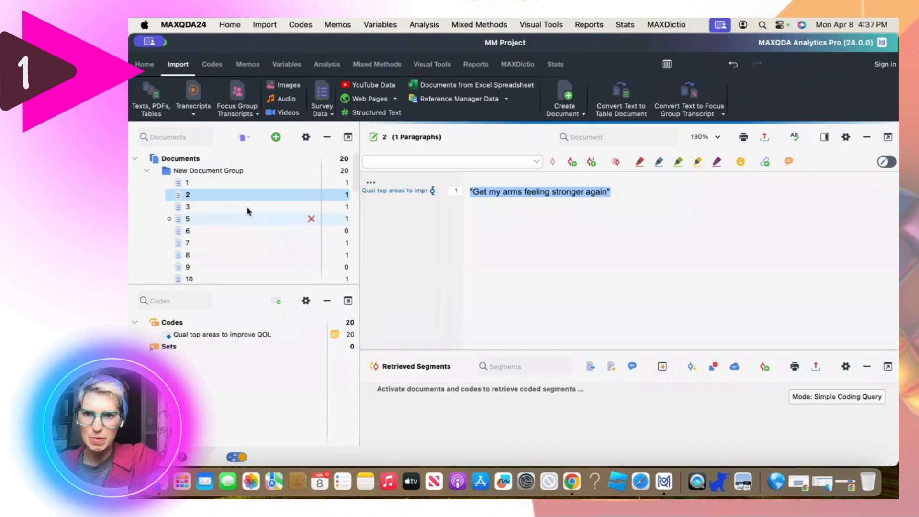
- Delete documents 6 and 9, which have no coded segments, from New Document Group
{"action": "left_click", "coordinate": [242, 234]}
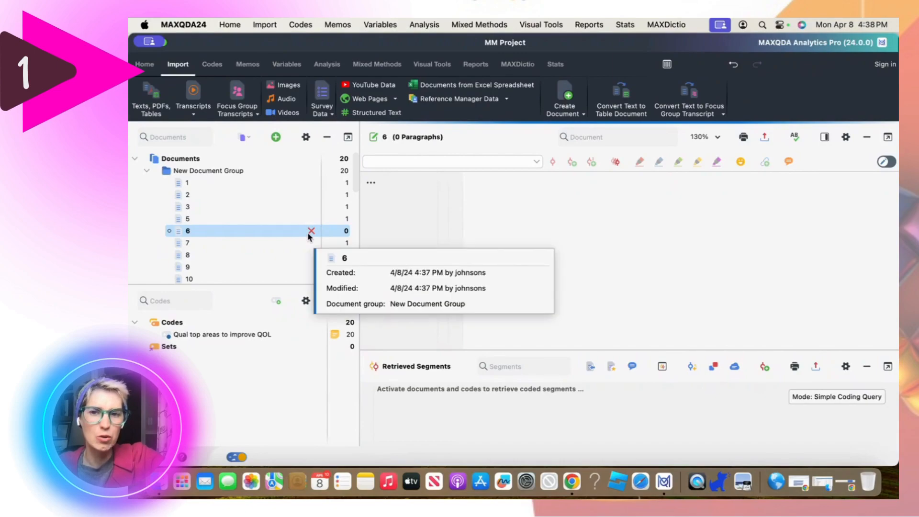
{"action": "left_click", "coordinate": [311, 232]}
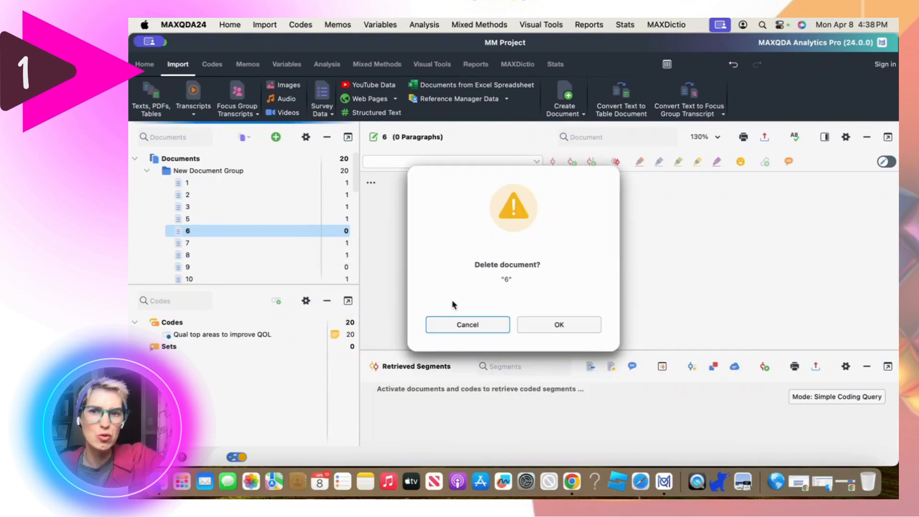
{"action": "left_click", "coordinate": [559, 325]}
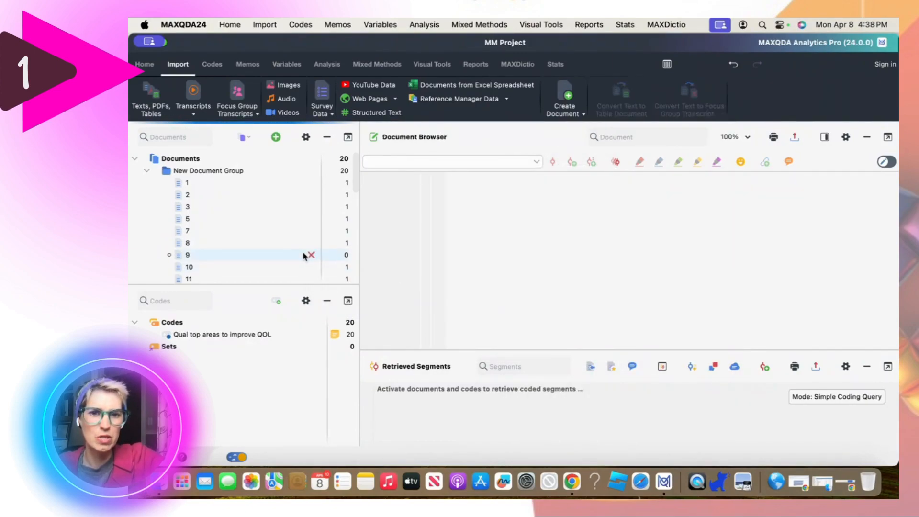
{"action": "scroll", "coordinate": [304, 256], "scroll_direction": "down", "scroll_amount": 3}
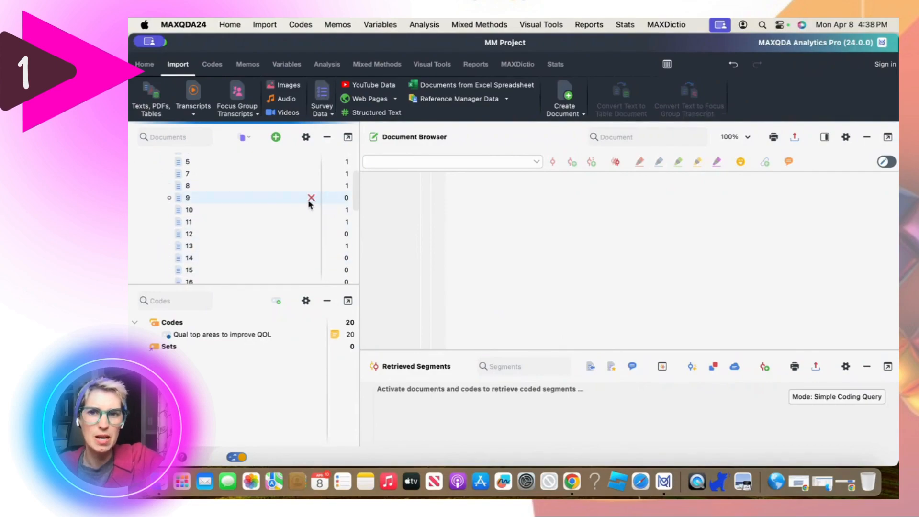
{"action": "left_click", "coordinate": [310, 198]}
{"action": "left_click", "coordinate": [559, 324]}
- Delete document 12, which has no coded segments, from New Document Group
{"action": "scroll", "coordinate": [300, 244], "scroll_direction": "down", "scroll_amount": 3}
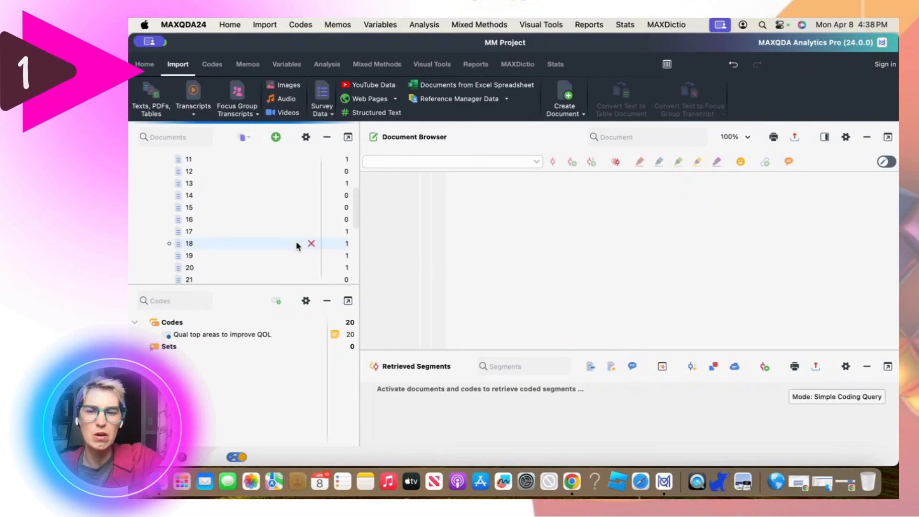
{"action": "left_click", "coordinate": [312, 171]}
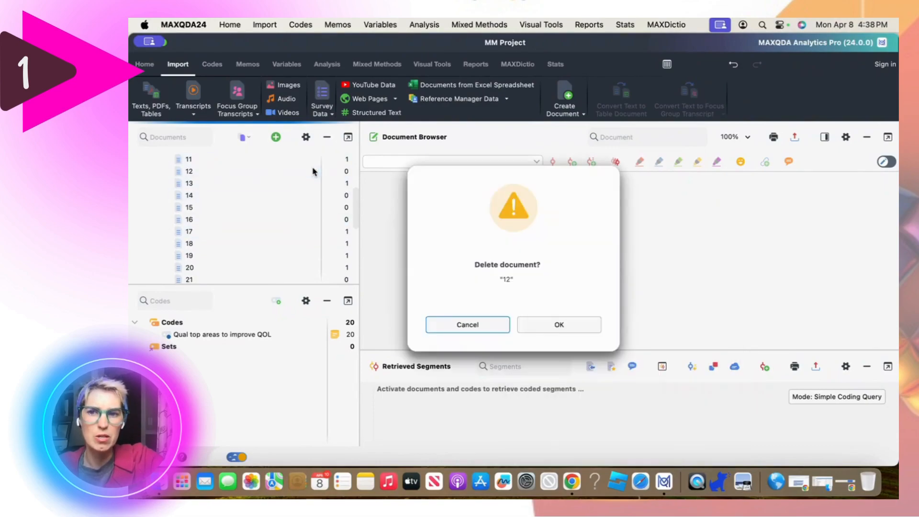
{"action": "left_click", "coordinate": [555, 324]}
- Review the documents in New Document Group and their coded segment counts, checking for documents without a coded response
{"action": "scroll", "coordinate": [272, 223], "scroll_direction": "up", "scroll_amount": 5}
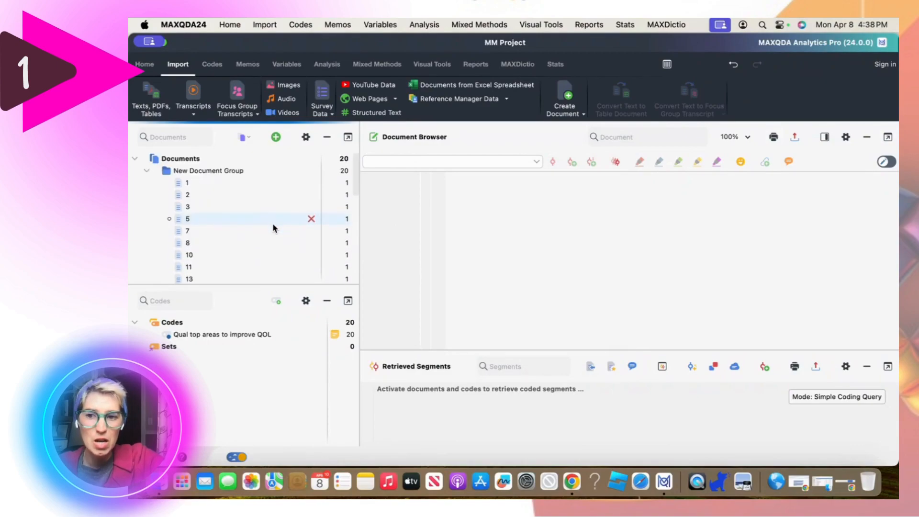
{"action": "scroll", "coordinate": [272, 223], "scroll_direction": "down", "scroll_amount": 3}
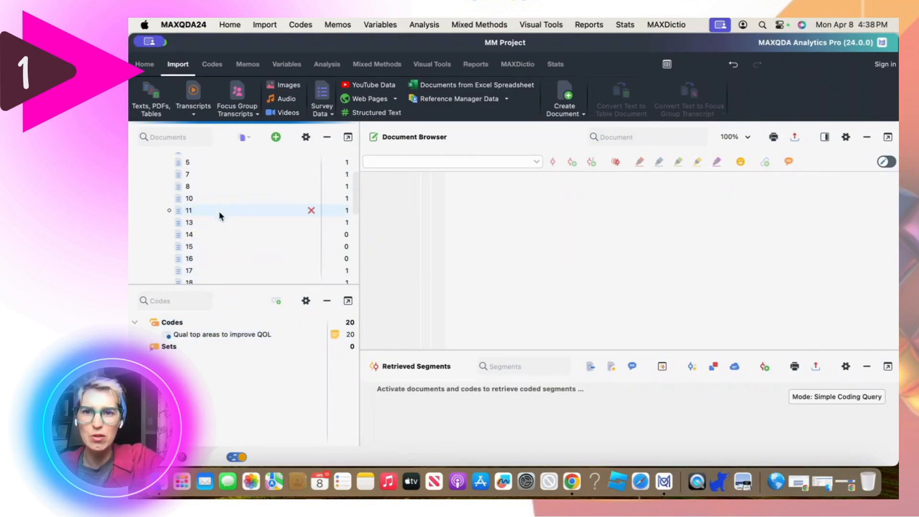
{"action": "scroll", "coordinate": [219, 212], "scroll_direction": "up", "scroll_amount": 3}
{"action": "scroll", "coordinate": [220, 211], "scroll_direction": "down", "scroll_amount": 3}
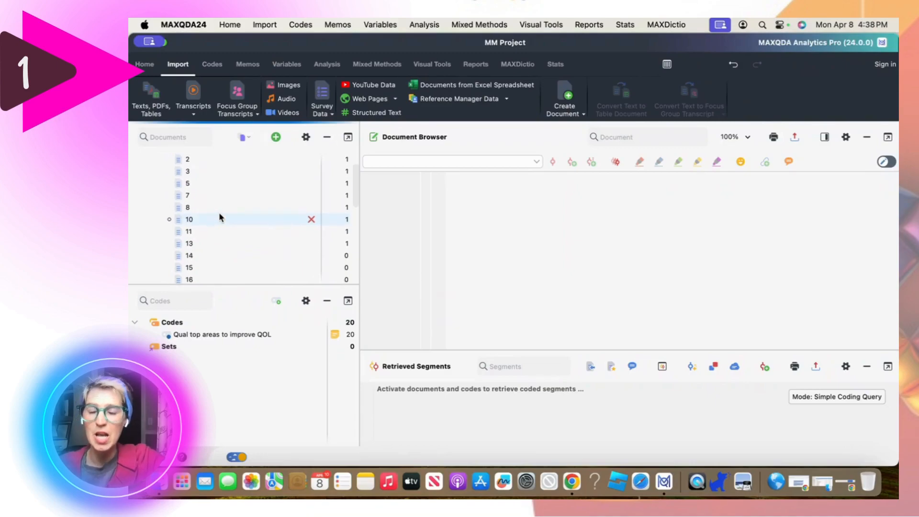
{"action": "scroll", "coordinate": [219, 217], "scroll_direction": "down", "scroll_amount": 3}
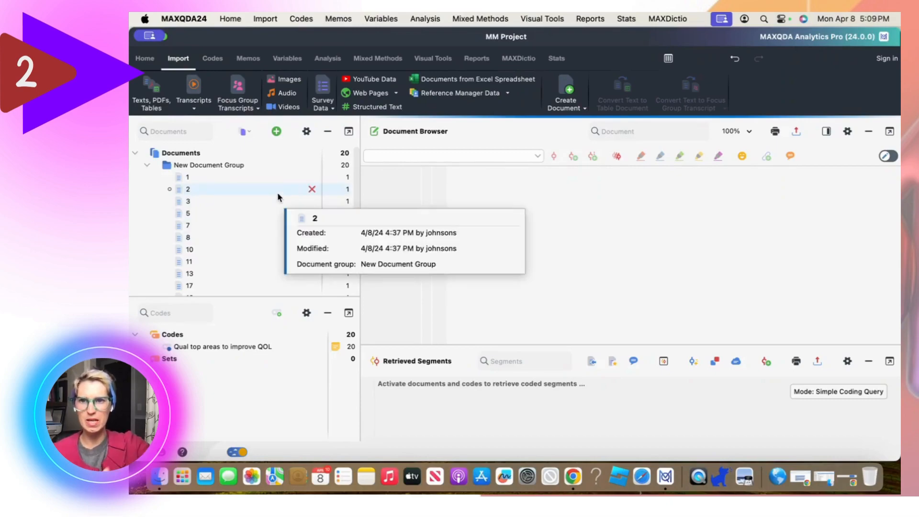
{"action": "scroll", "coordinate": [280, 225], "scroll_direction": "down", "scroll_amount": 1}
{"action": "scroll", "coordinate": [283, 231], "scroll_direction": "down", "scroll_amount": 7}
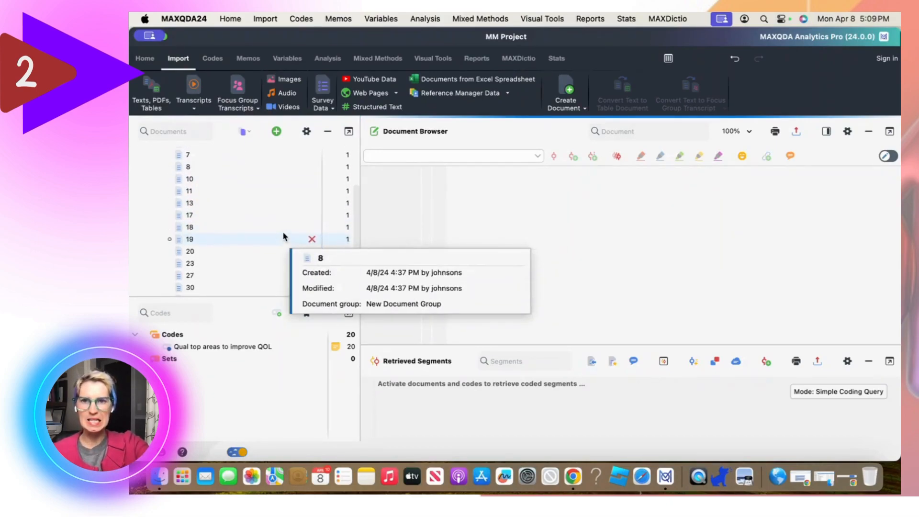
{"action": "scroll", "coordinate": [282, 231], "scroll_direction": "up", "scroll_amount": 2}
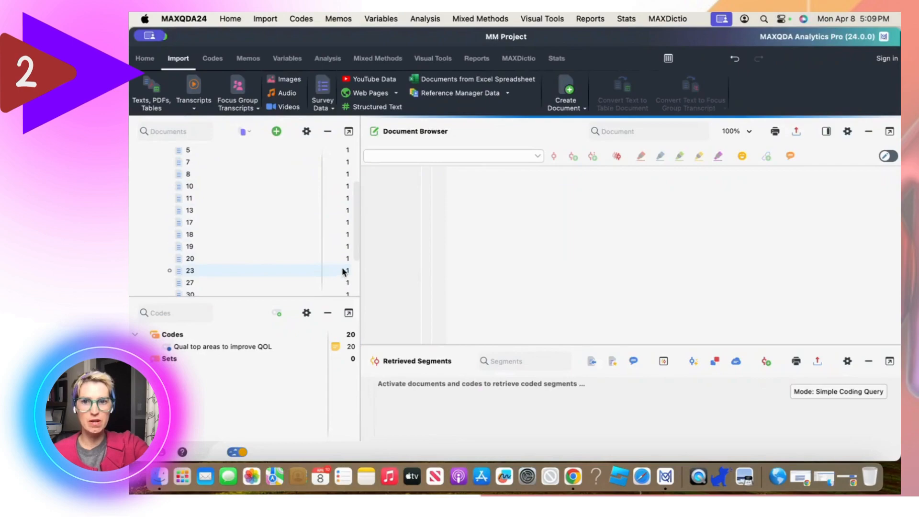
{"action": "scroll", "coordinate": [342, 266], "scroll_direction": "up", "scroll_amount": 3}
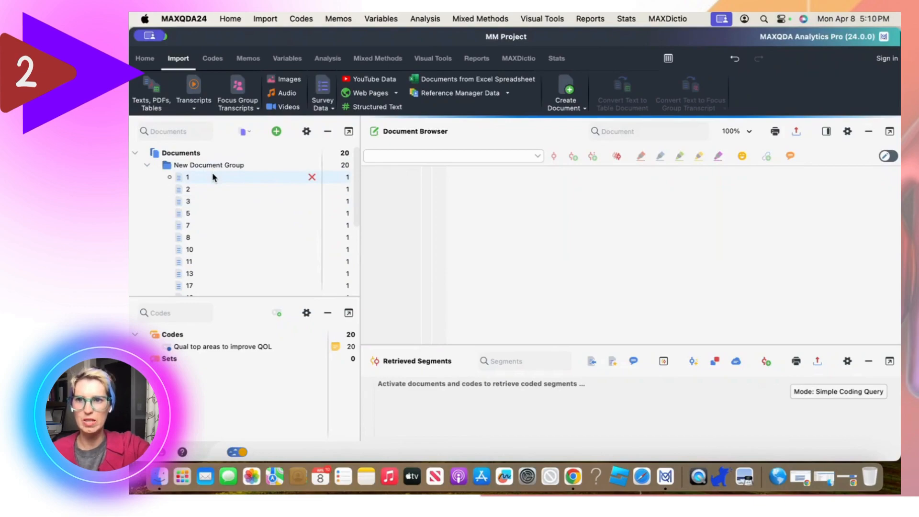
- Code "get my leg strength back" in document 1 with a new code Strength, and make it a subcode of Qual top areas to improve QOL
{"action": "mouse_move", "coordinate": [212, 177]}
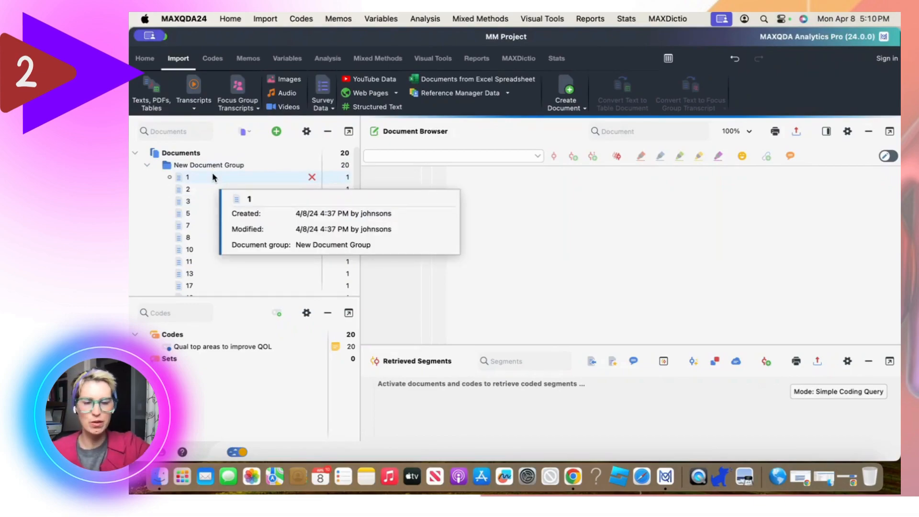
{"action": "double_click", "coordinate": [210, 177]}
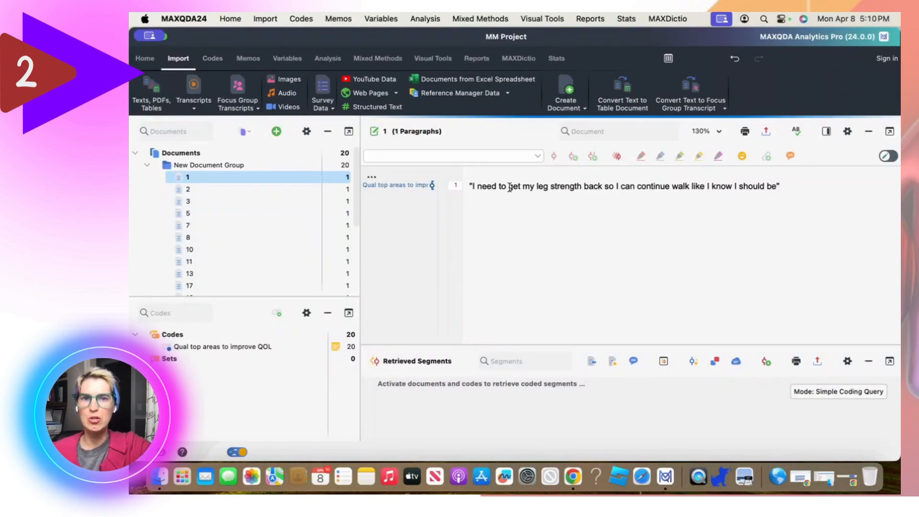
{"action": "left_click_drag", "start_coordinate": [510, 187], "coordinate": [602, 188]}
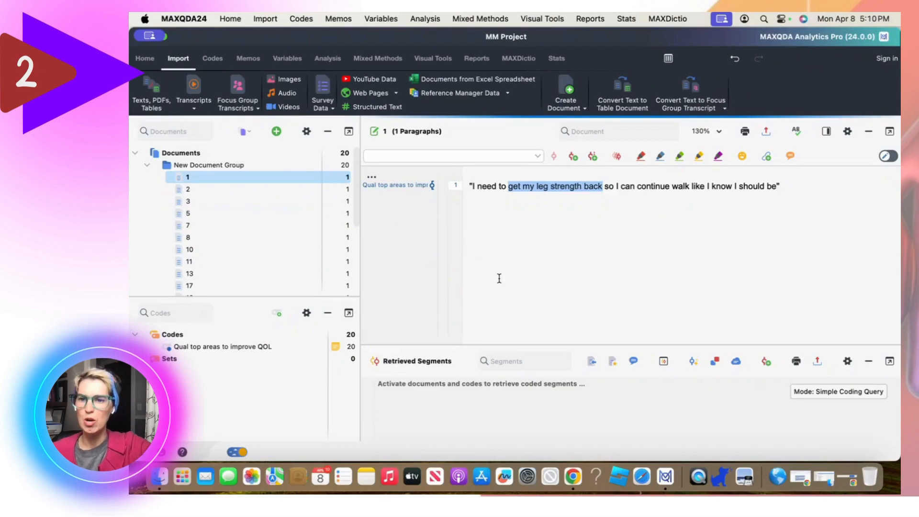
{"action": "left_click", "coordinate": [574, 159]}
{"action": "type", "text": "Strength"}
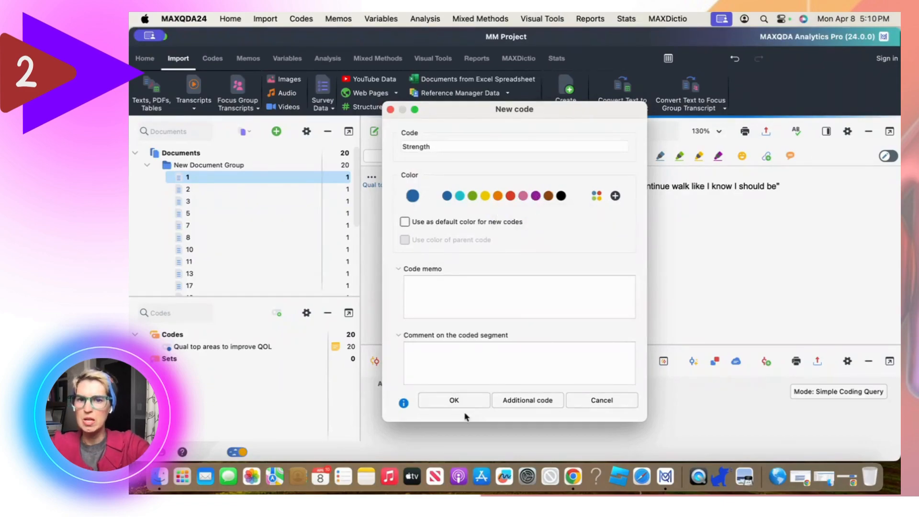
{"action": "left_click", "coordinate": [455, 400]}
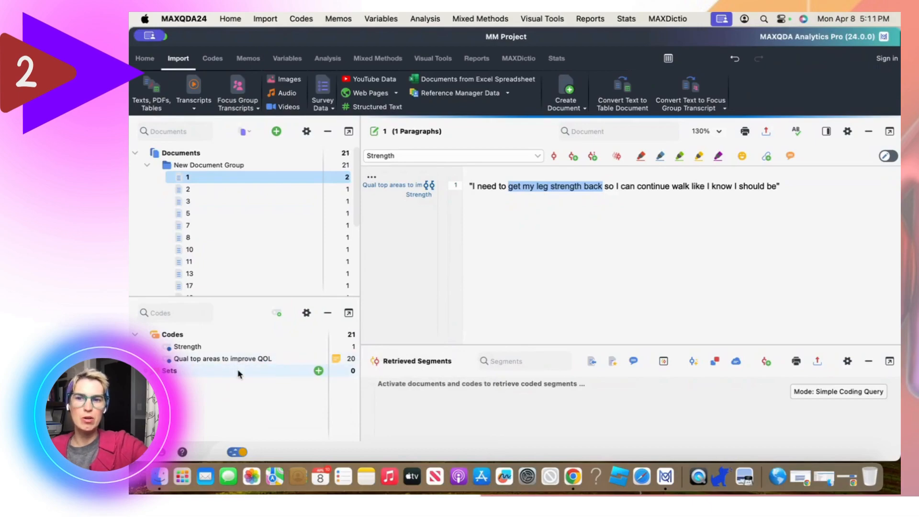
{"action": "left_click_drag", "start_coordinate": [208, 345], "coordinate": [219, 363]}
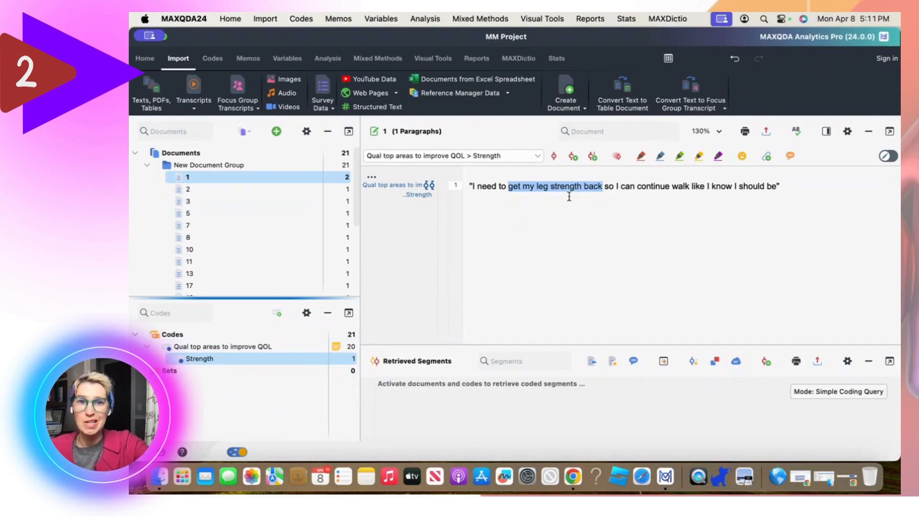
- Code the phrase "arms feeling stronger again" in document 2 with the existing Strength subcode
{"action": "left_click", "coordinate": [225, 190]}
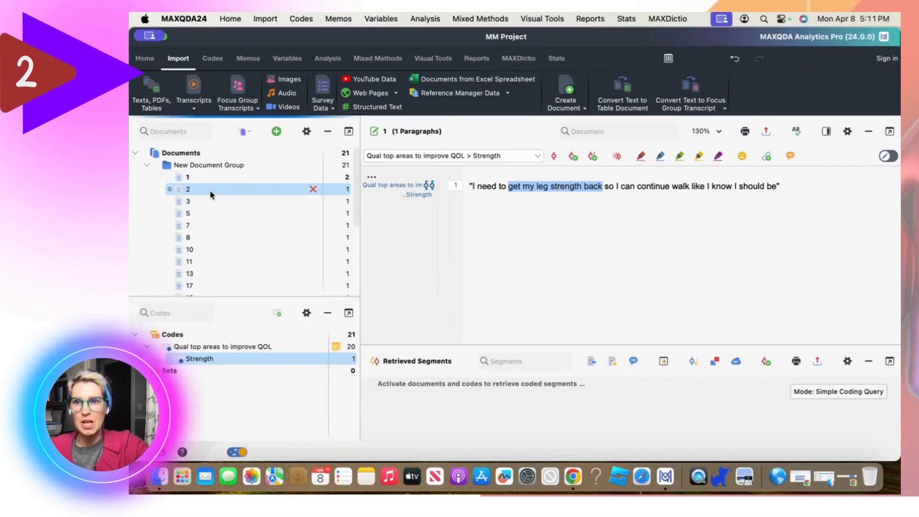
{"action": "double_click", "coordinate": [210, 194]}
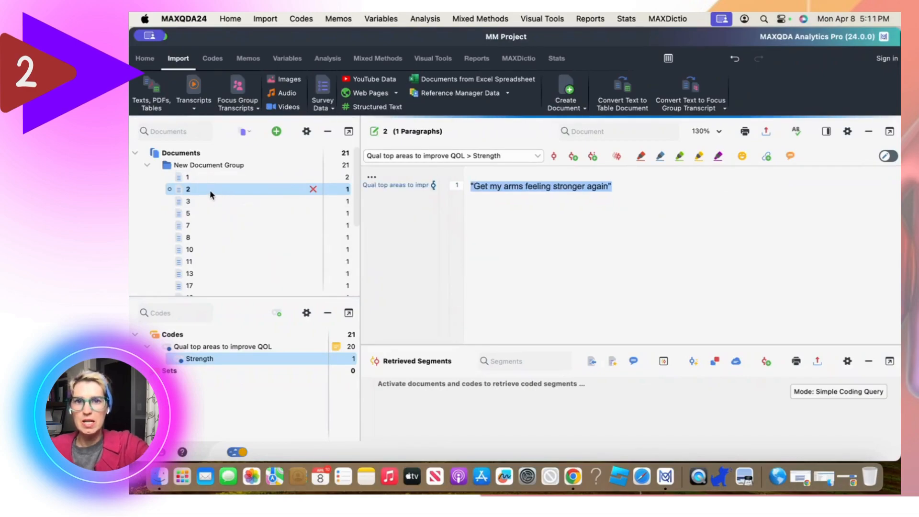
{"action": "left_click", "coordinate": [560, 244]}
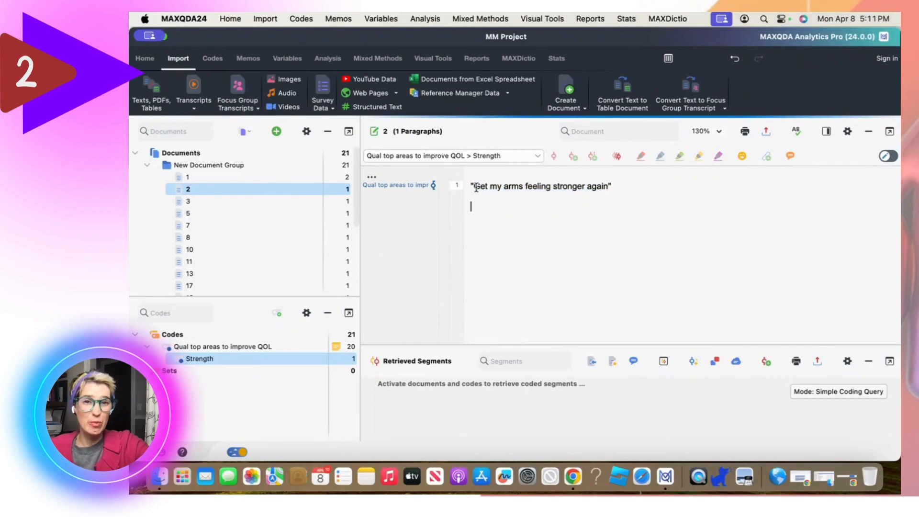
{"action": "left_click_drag", "start_coordinate": [505, 188], "coordinate": [609, 188]}
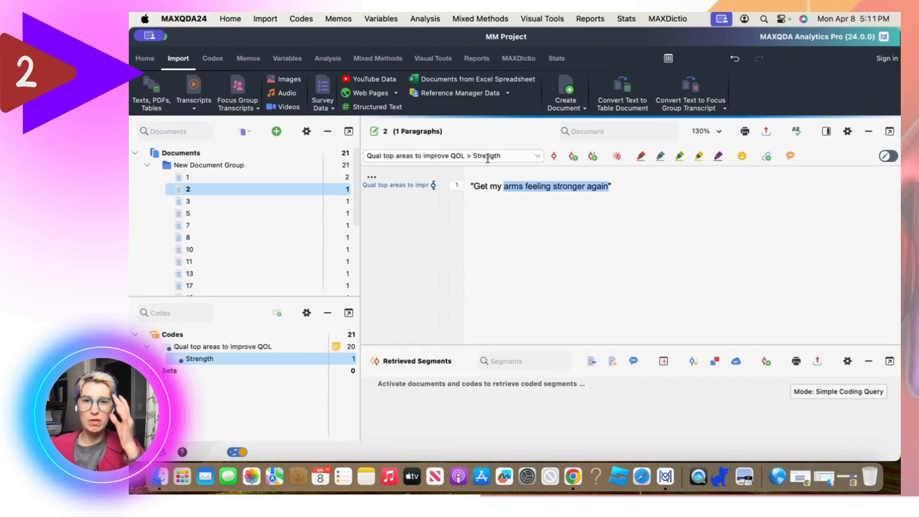
{"action": "left_click", "coordinate": [554, 156]}
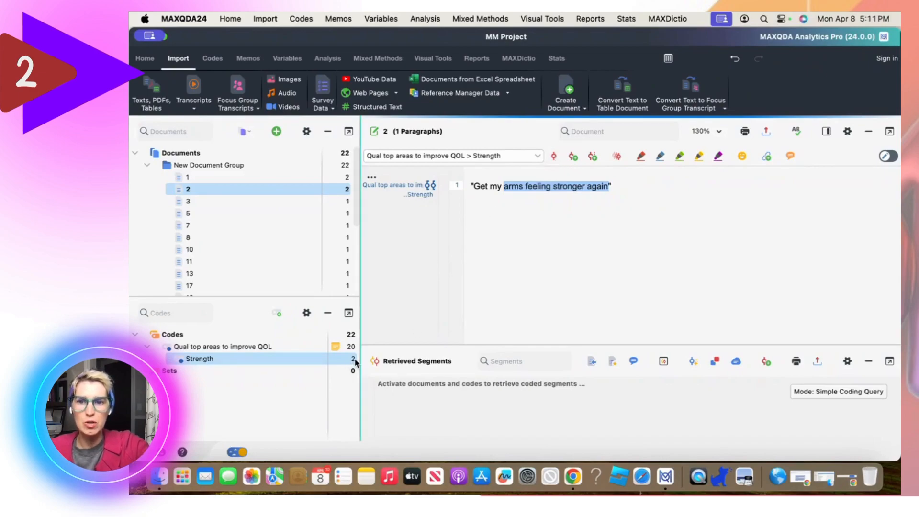
- Code the phrase "more time" in document 18 with a new turquoise code named Time
{"action": "scroll", "coordinate": [241, 257], "scroll_direction": "down", "scroll_amount": 2}
{"action": "left_click", "coordinate": [224, 238]}
{"action": "double_click", "coordinate": [224, 238]}
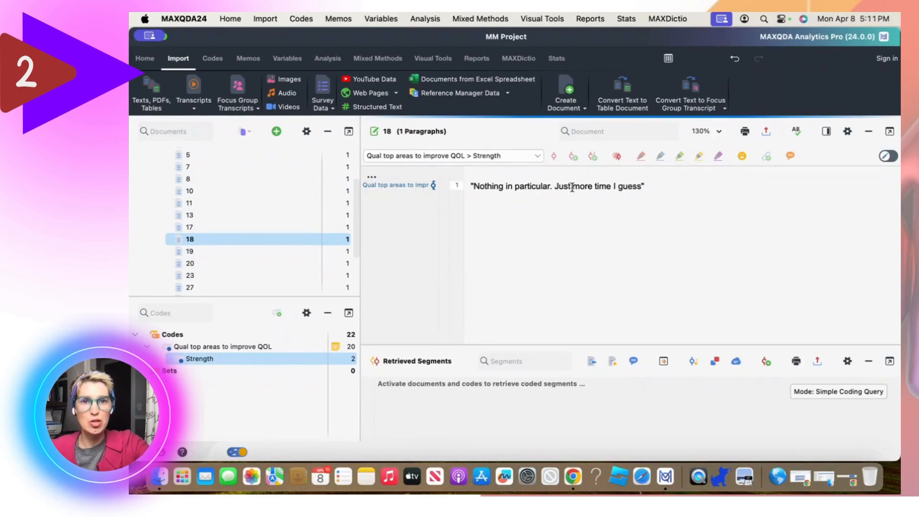
{"action": "left_click_drag", "start_coordinate": [573, 187], "coordinate": [615, 187]}
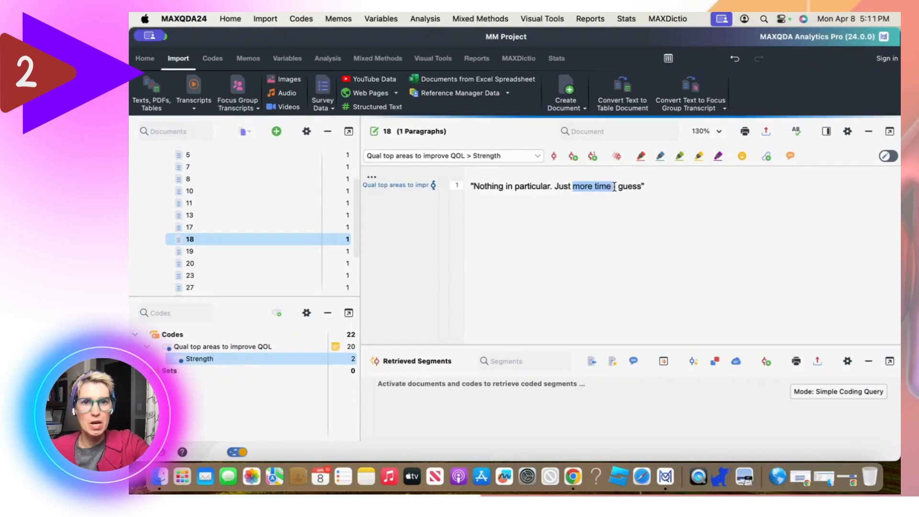
{"action": "left_click", "coordinate": [573, 157]}
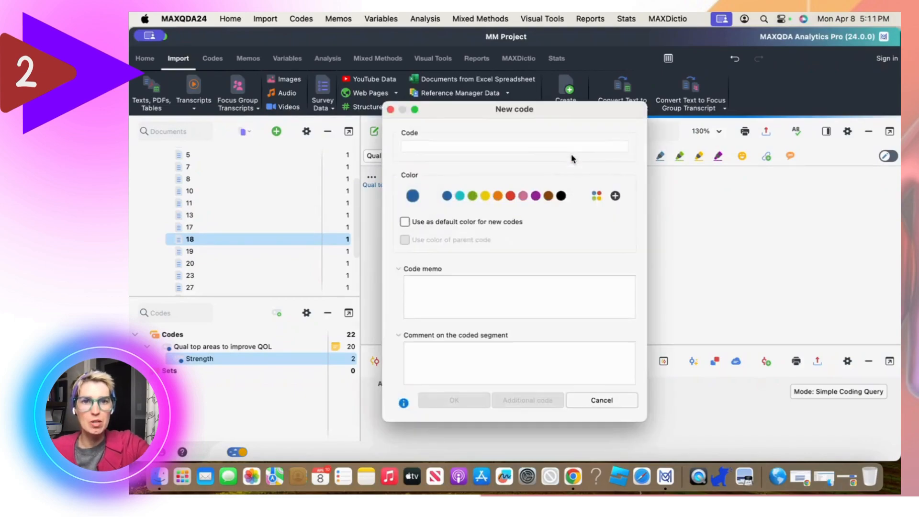
{"action": "type", "text": "Time"}
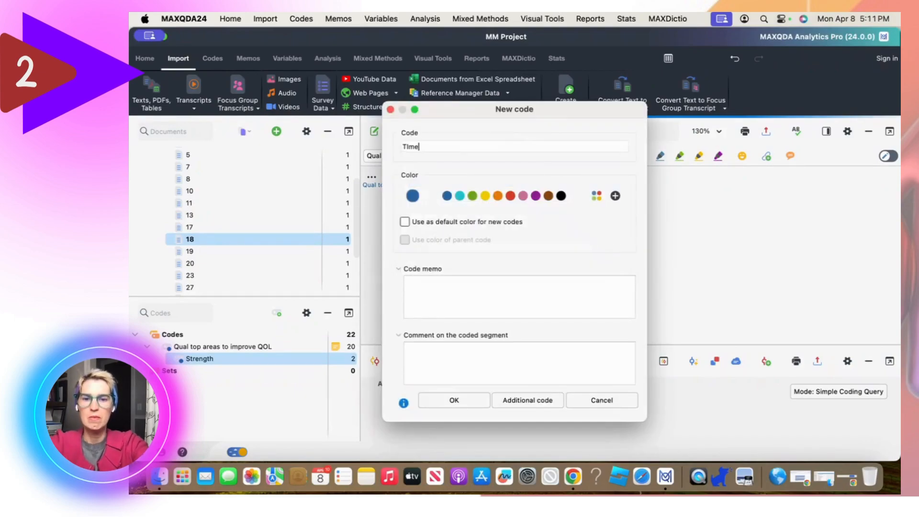
{"action": "key", "text": "BackSpace"}
{"action": "key", "text": "BackSpace"}
{"action": "key", "text": "BackSpace"}
{"action": "type", "text": "ime"}
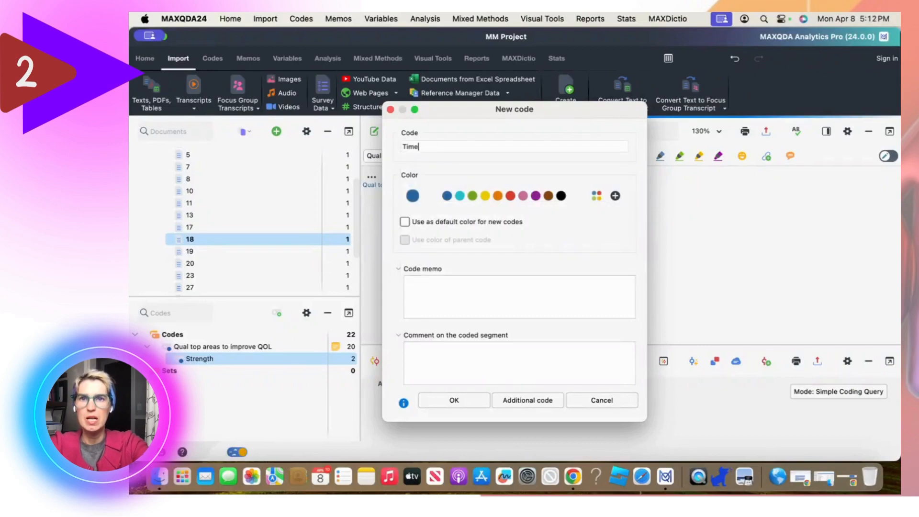
{"action": "left_click", "coordinate": [459, 196]}
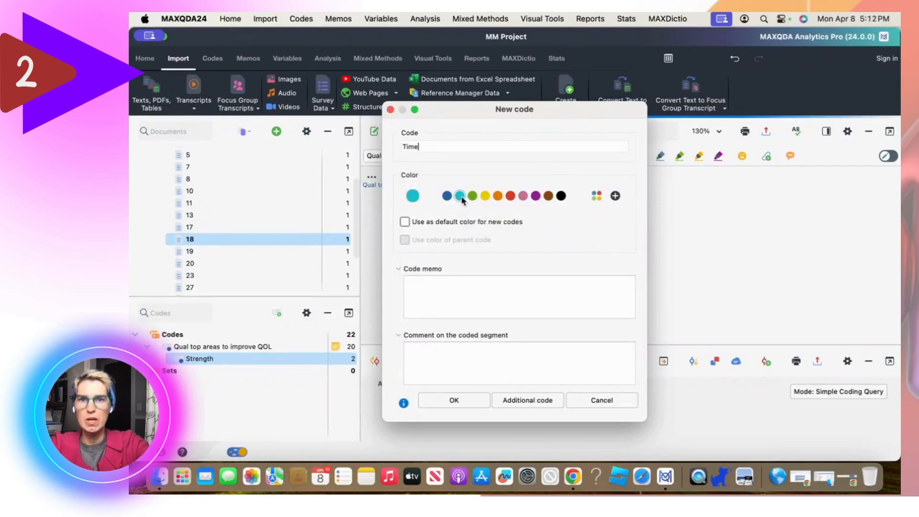
{"action": "left_click", "coordinate": [452, 400]}
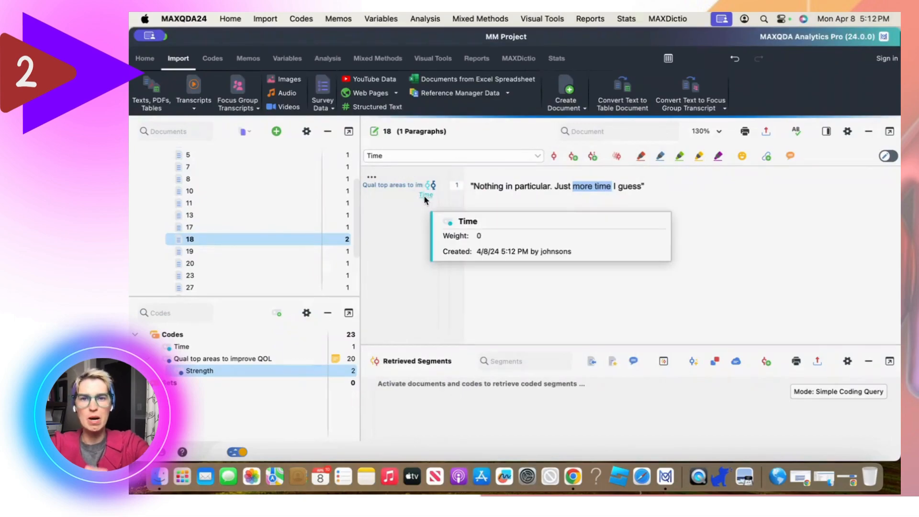
- Make the Time code a subcode of Qual top areas to improve QOL
{"action": "mouse_move", "coordinate": [187, 348]}
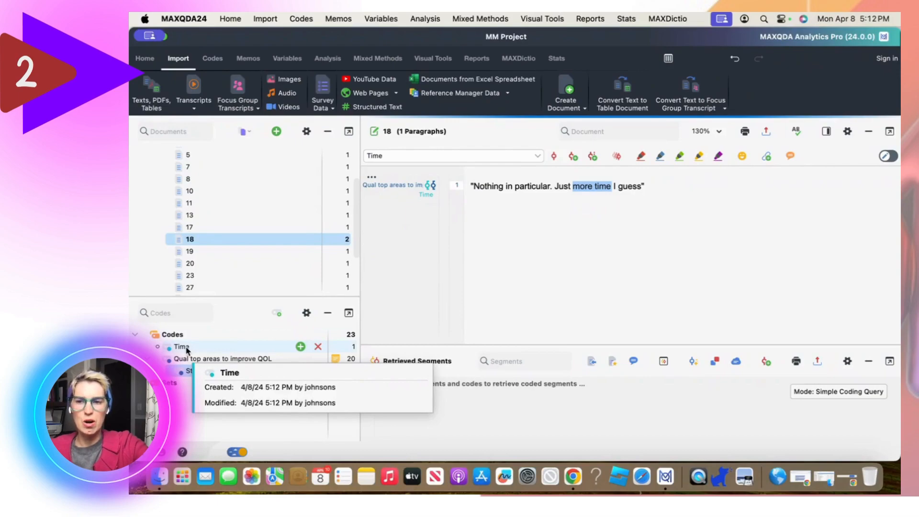
{"action": "left_click_drag", "start_coordinate": [187, 350], "coordinate": [192, 360]}
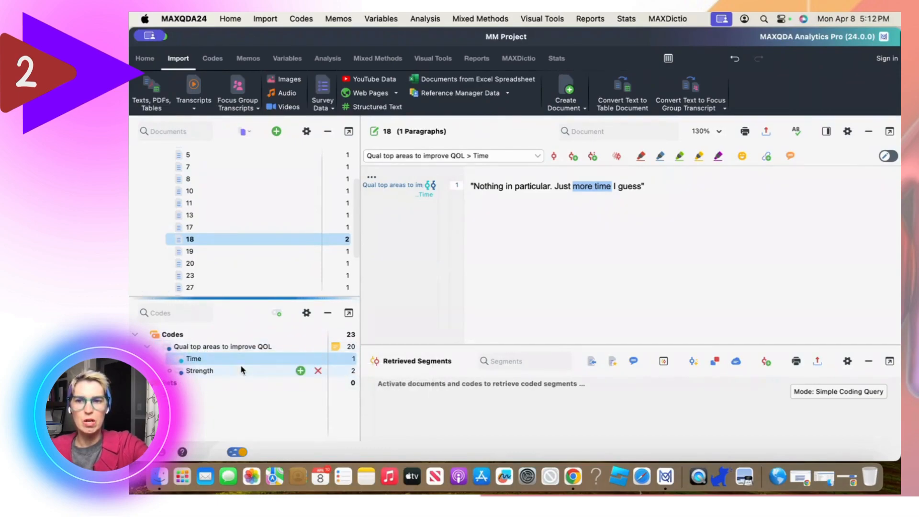
{"action": "mouse_move", "coordinate": [242, 370]}
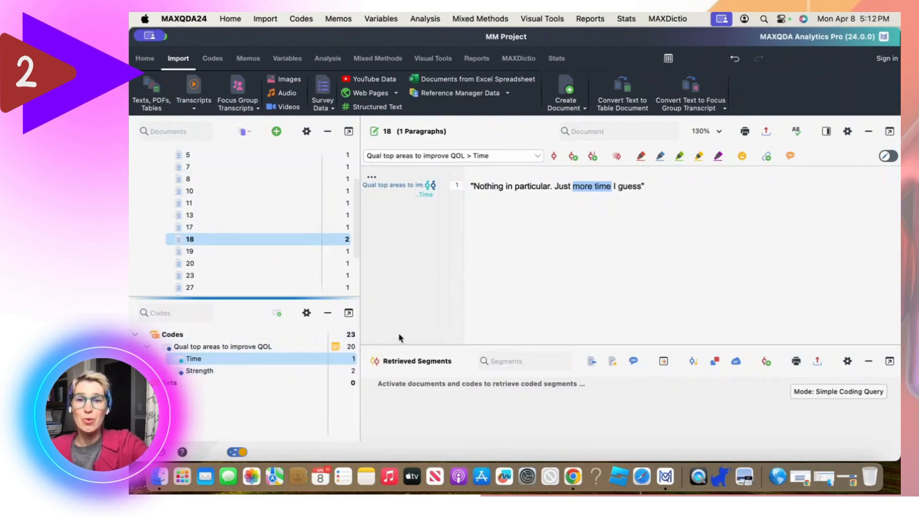
- Look through the documents in New Document Group and read the response in document 8
{"action": "mouse_move", "coordinate": [237, 238]}
{"action": "scroll", "coordinate": [238, 238], "scroll_direction": "down", "scroll_amount": 3}
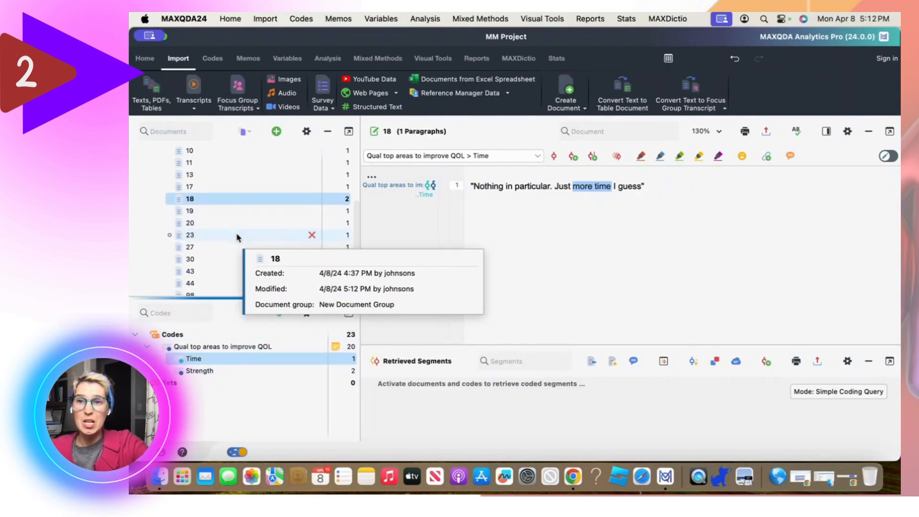
{"action": "scroll", "coordinate": [237, 220], "scroll_direction": "up", "scroll_amount": 5}
{"action": "scroll", "coordinate": [238, 214], "scroll_direction": "up", "scroll_amount": 2}
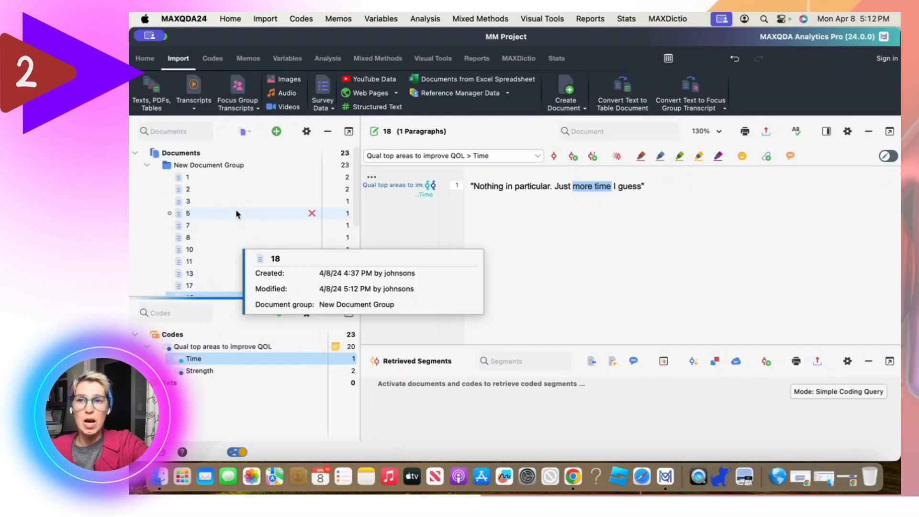
{"action": "mouse_move", "coordinate": [219, 178]}
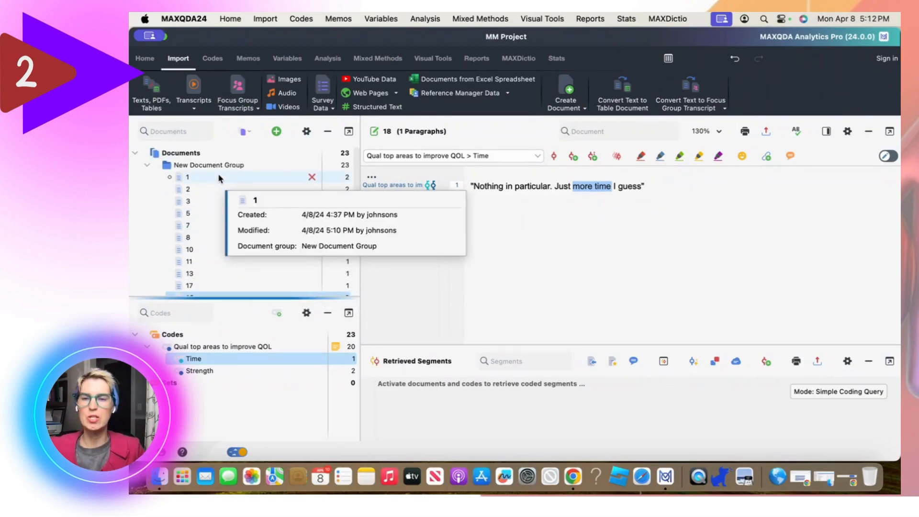
{"action": "left_click", "coordinate": [198, 238]}
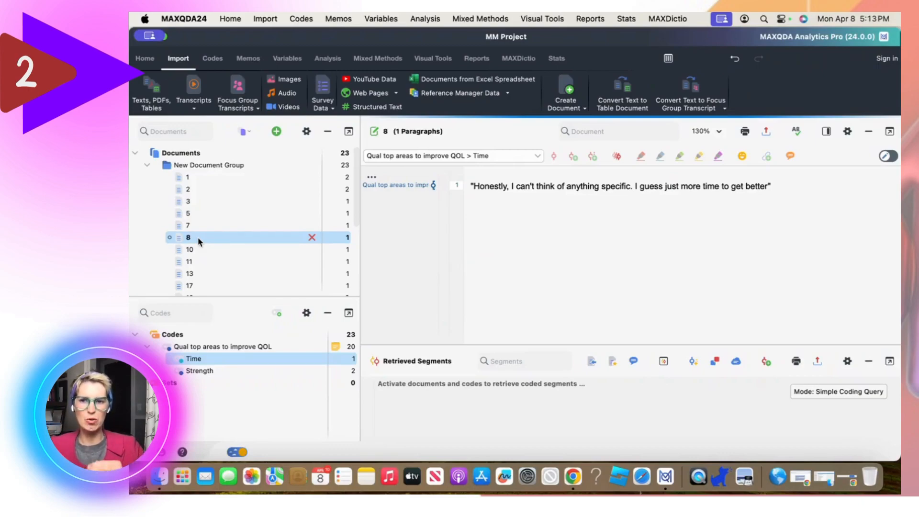
{"action": "scroll", "coordinate": [254, 256], "scroll_direction": "down", "scroll_amount": 5}
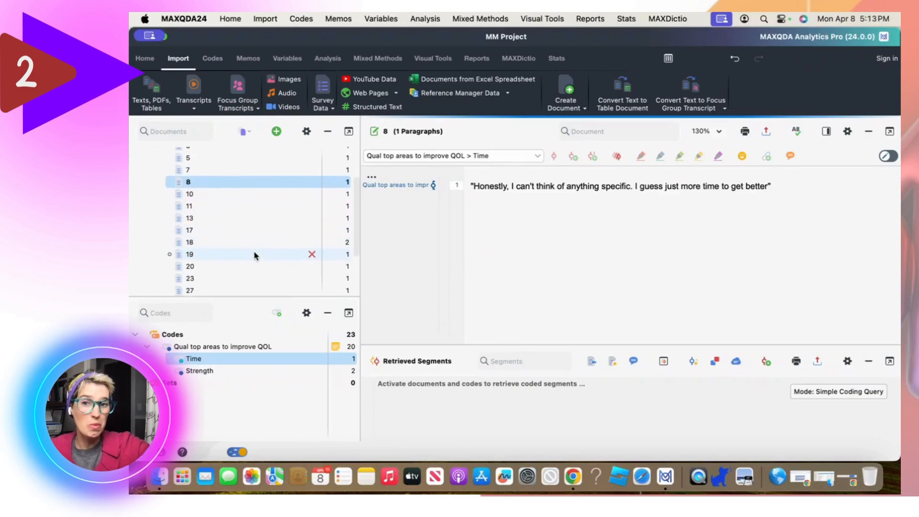
- Review the documents in New Document Group and how many coded segments each one has
{"action": "scroll", "coordinate": [254, 256], "scroll_direction": "down", "scroll_amount": 2}
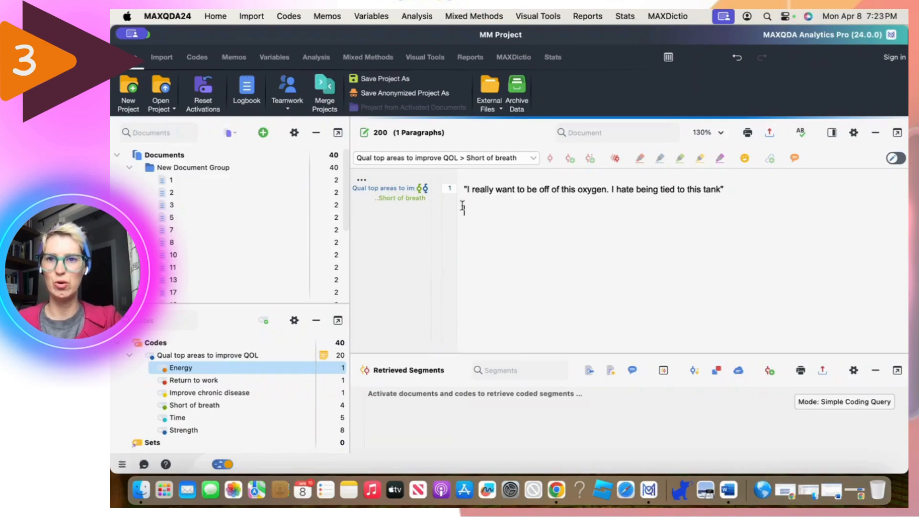
{"action": "scroll", "coordinate": [261, 243], "scroll_direction": "down", "scroll_amount": 3}
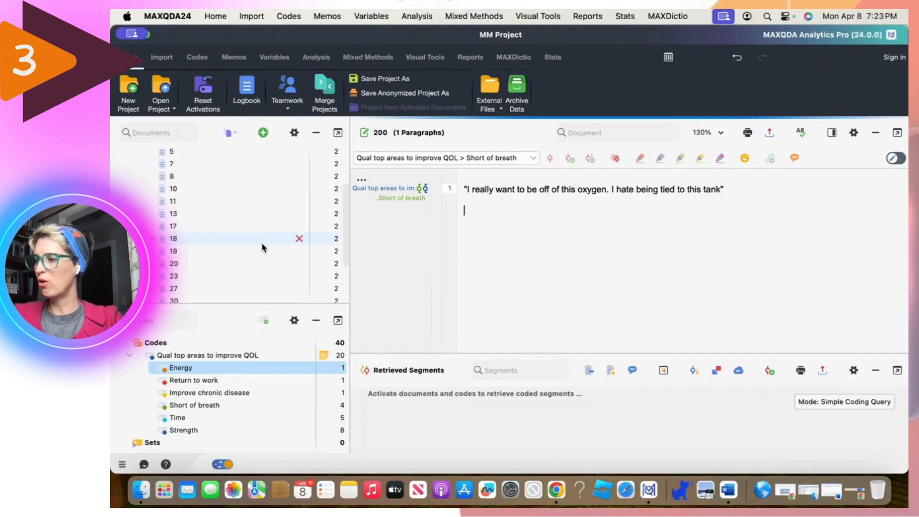
{"action": "scroll", "coordinate": [261, 243], "scroll_direction": "down", "scroll_amount": 3}
{"action": "scroll", "coordinate": [261, 242], "scroll_direction": "up", "scroll_amount": 4}
{"action": "scroll", "coordinate": [261, 242], "scroll_direction": "up", "scroll_amount": 2}
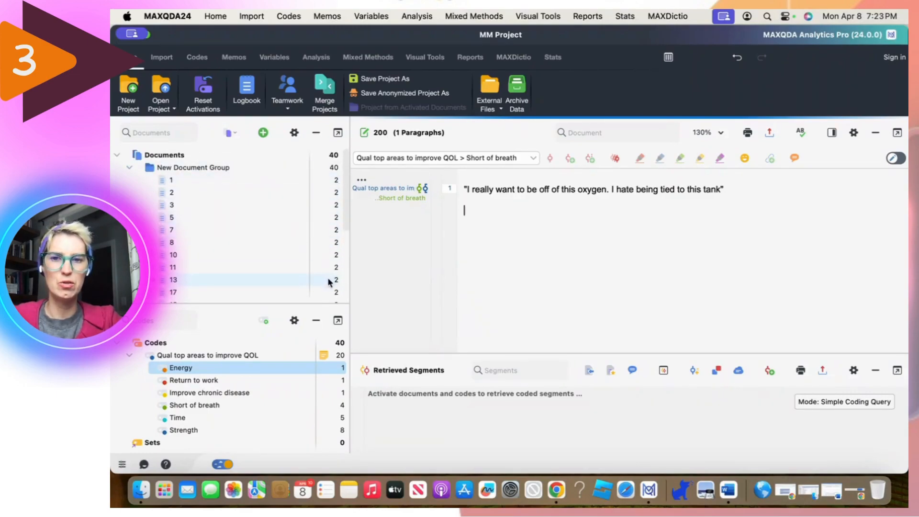
{"action": "scroll", "coordinate": [265, 268], "scroll_direction": "down", "scroll_amount": 5}
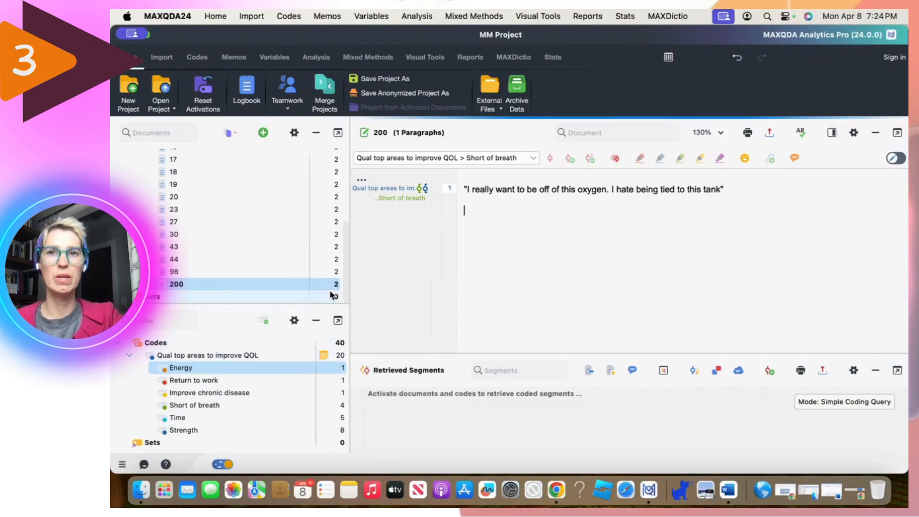
- Create a Segment Matrix with the columns EQ5D Normal? = 0 and EQ5D Normal? = 1
{"action": "left_click", "coordinate": [377, 59]}
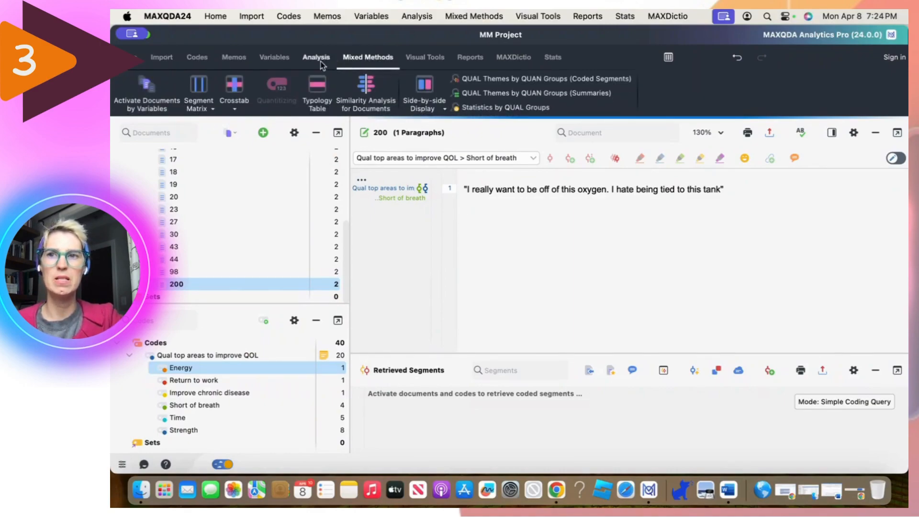
{"action": "left_click", "coordinate": [206, 103]}
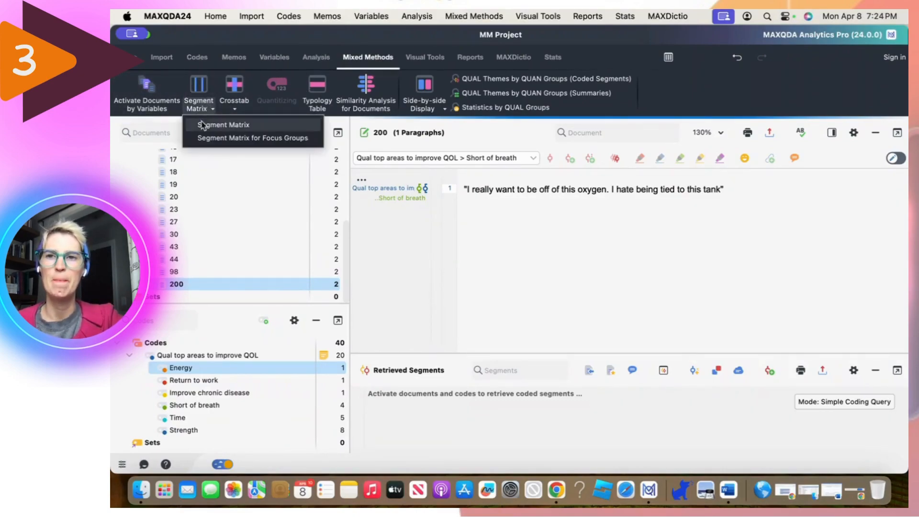
{"action": "left_click", "coordinate": [214, 125]}
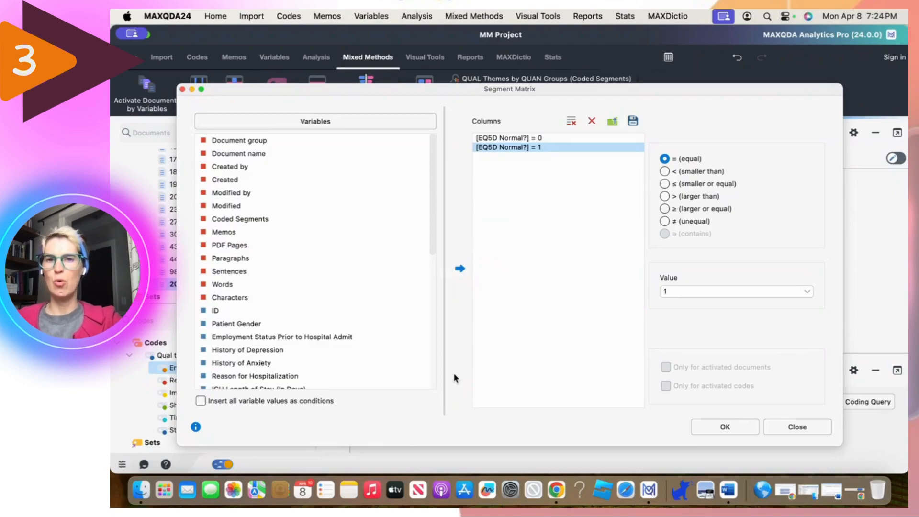
{"action": "scroll", "coordinate": [328, 324], "scroll_direction": "down", "scroll_amount": 10}
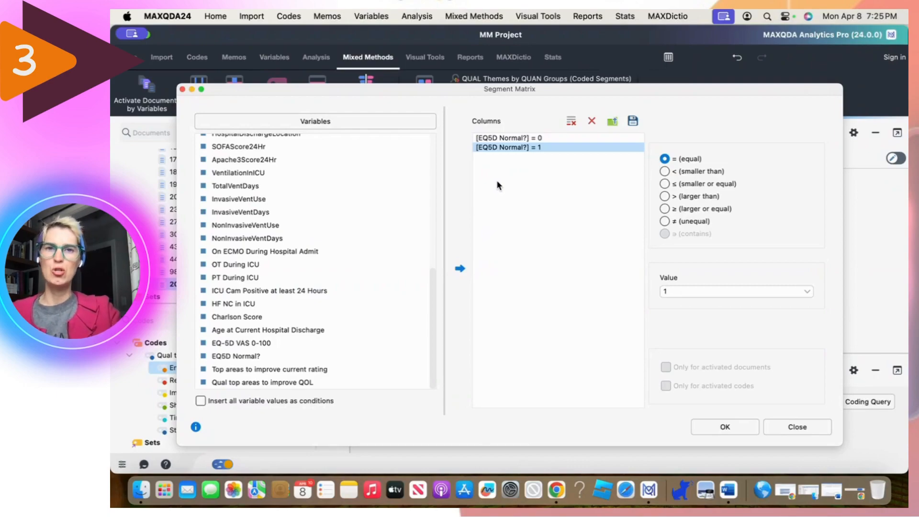
{"action": "left_click", "coordinate": [545, 138]}
{"action": "left_click", "coordinate": [698, 292]}
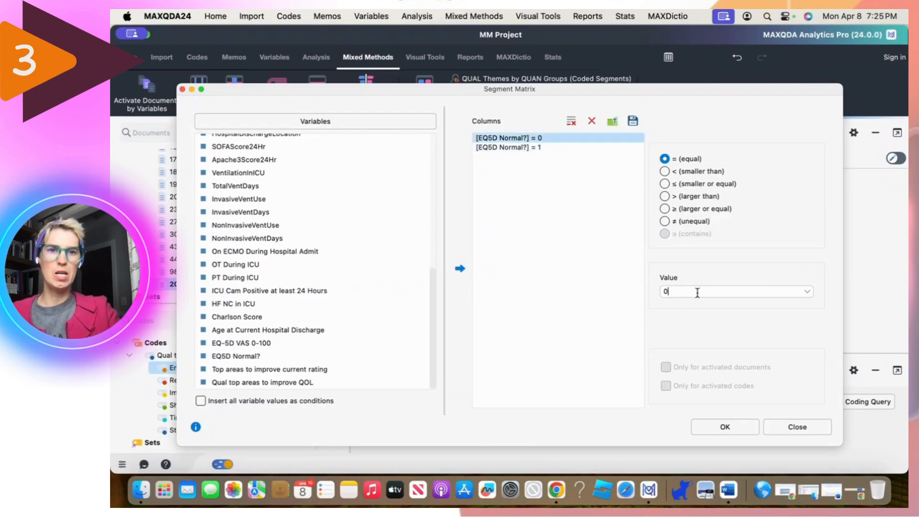
{"action": "left_click", "coordinate": [808, 292]}
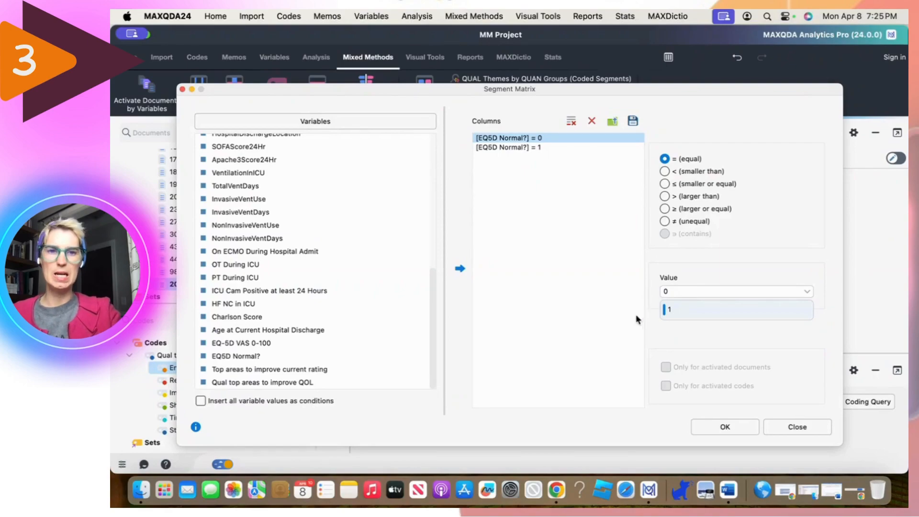
{"action": "left_click", "coordinate": [706, 427]}
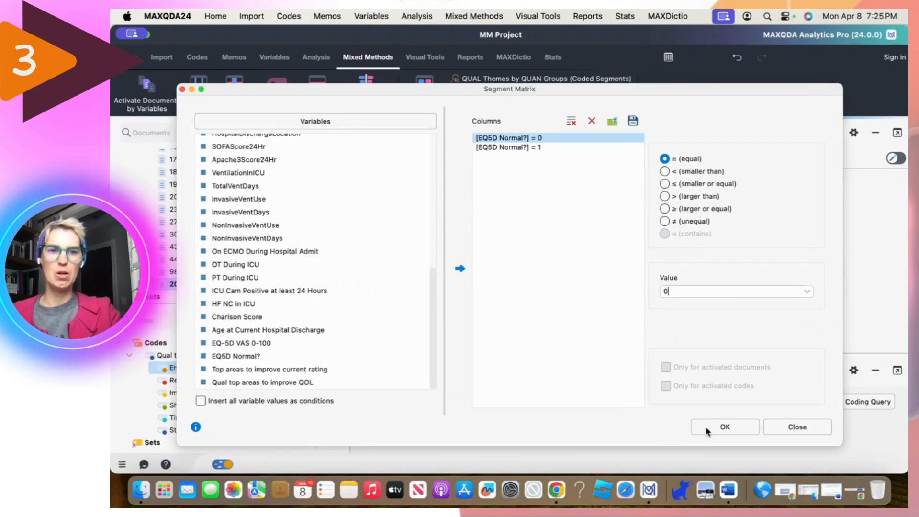
{"action": "left_click", "coordinate": [707, 428]}
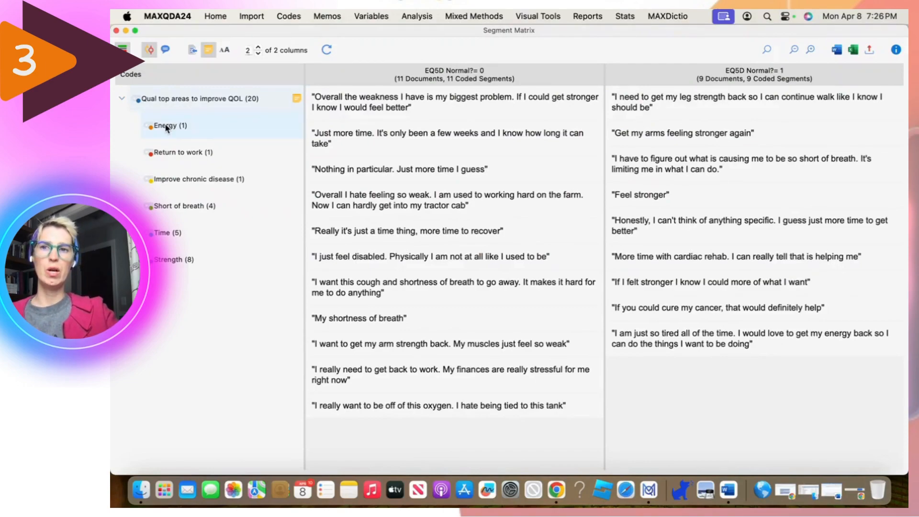
- Compare the matrix segments for Strength, Short of breath and Qual top areas to improve QOL, and view the matrix's Word document
{"action": "left_click", "coordinate": [177, 262]}
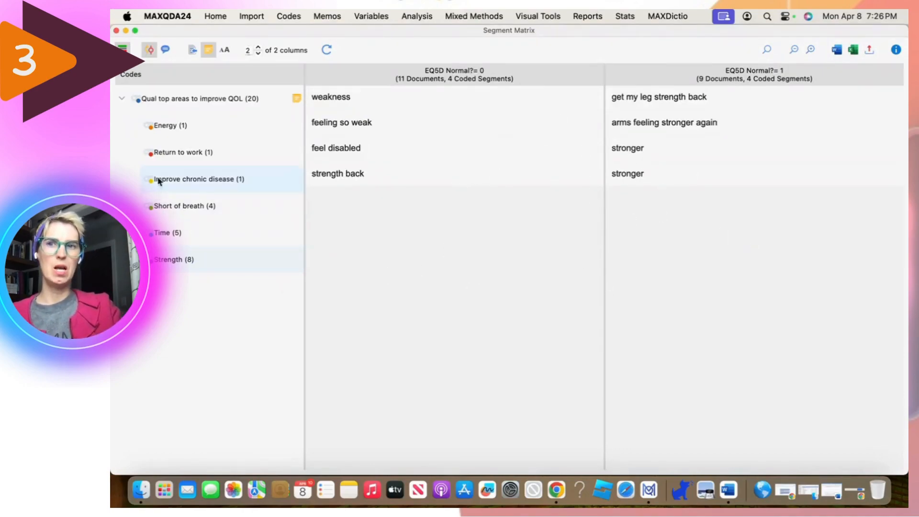
{"action": "left_click", "coordinate": [173, 209]}
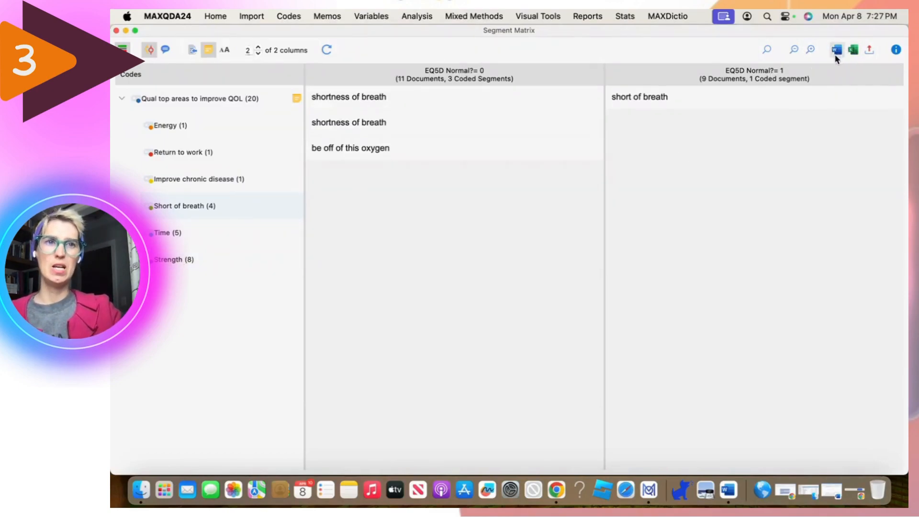
{"action": "left_click", "coordinate": [237, 97]}
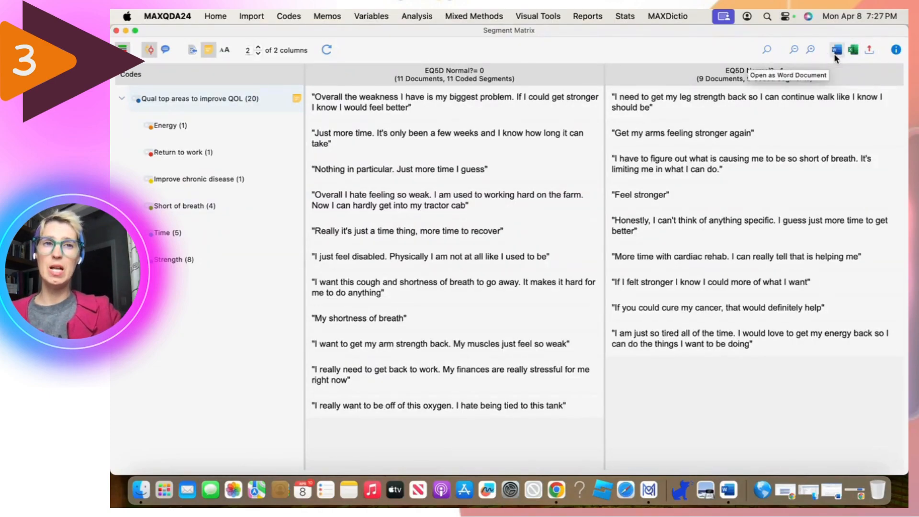
{"action": "left_click", "coordinate": [833, 490]}
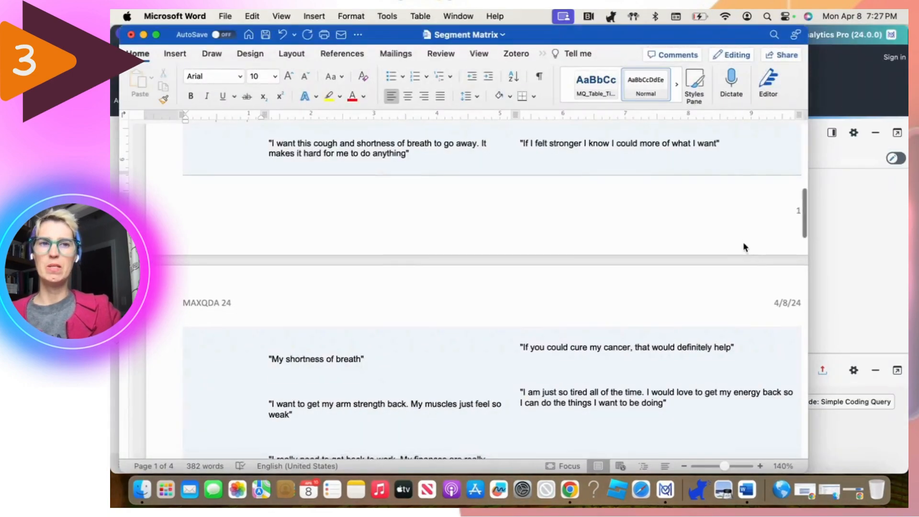
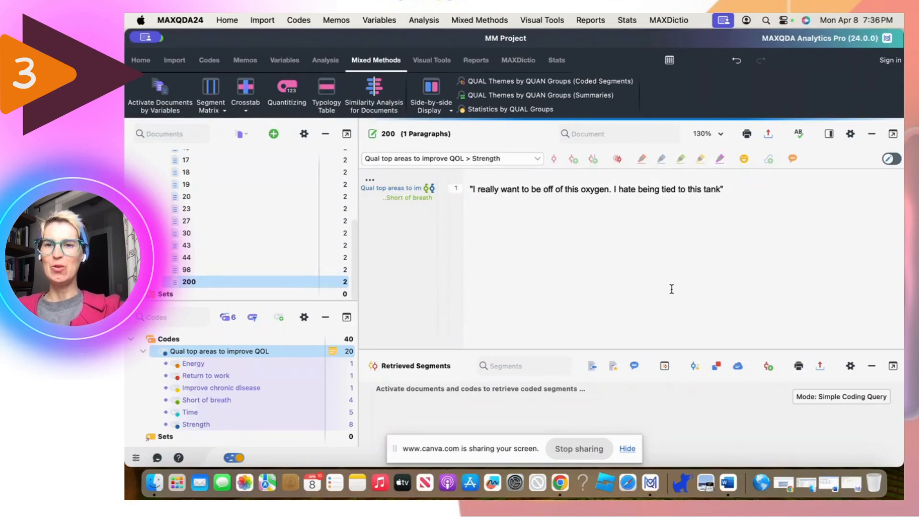
- Create a Crosstab of the activated codes with the columns EQ5D Normal? = 1 and EQ5D Normal? = 0
{"action": "scroll", "coordinate": [293, 221], "scroll_direction": "up", "scroll_amount": 2}
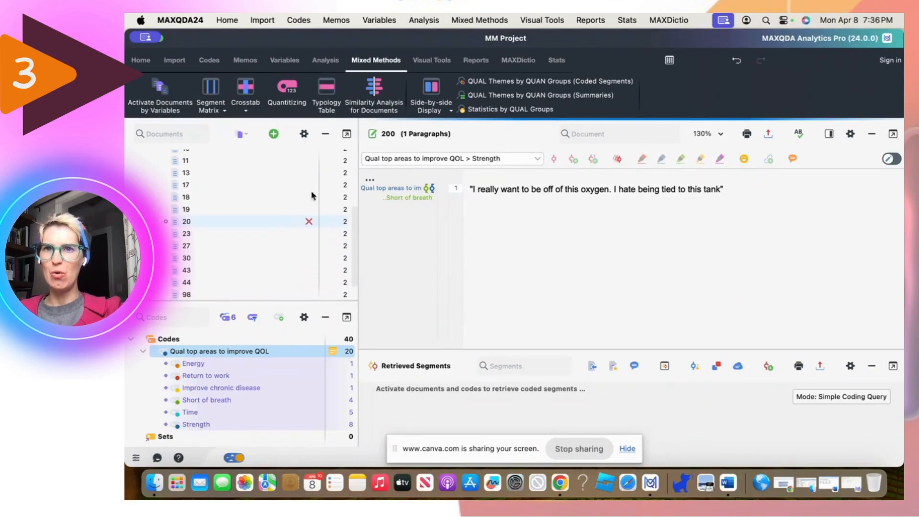
{"action": "left_click", "coordinate": [246, 131]}
{"action": "left_click", "coordinate": [206, 63]}
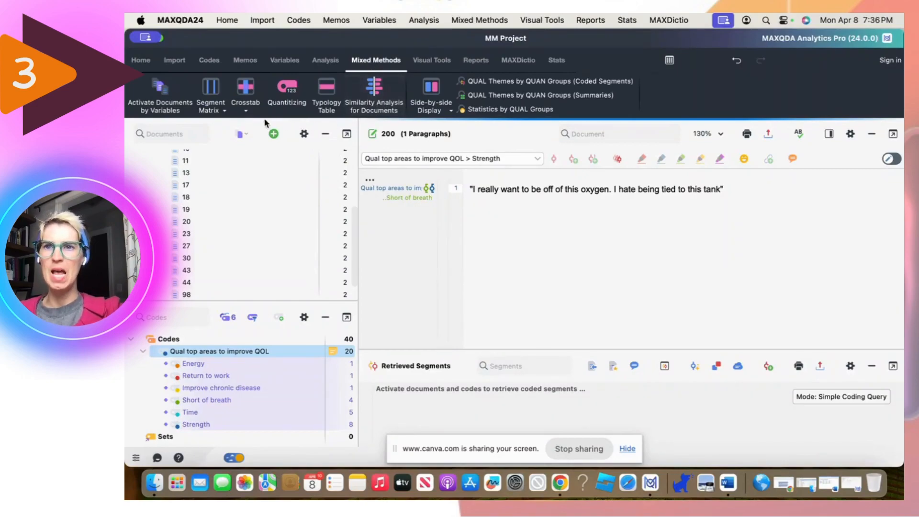
{"action": "left_click", "coordinate": [245, 109]}
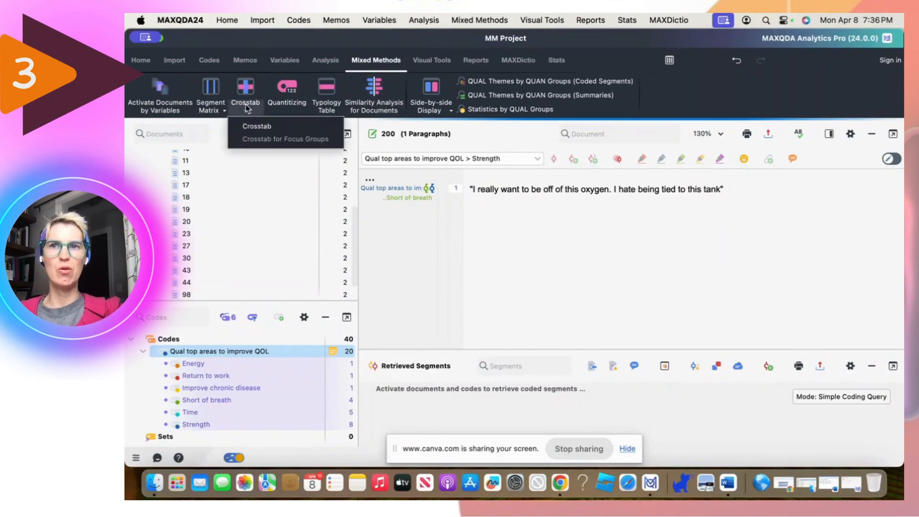
{"action": "left_click", "coordinate": [253, 128]}
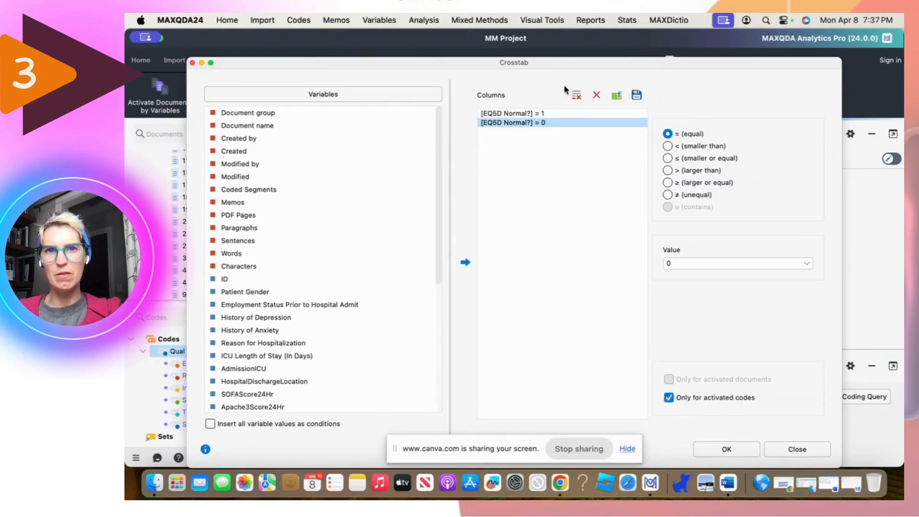
{"action": "left_click_drag", "start_coordinate": [552, 65], "coordinate": [710, 64]}
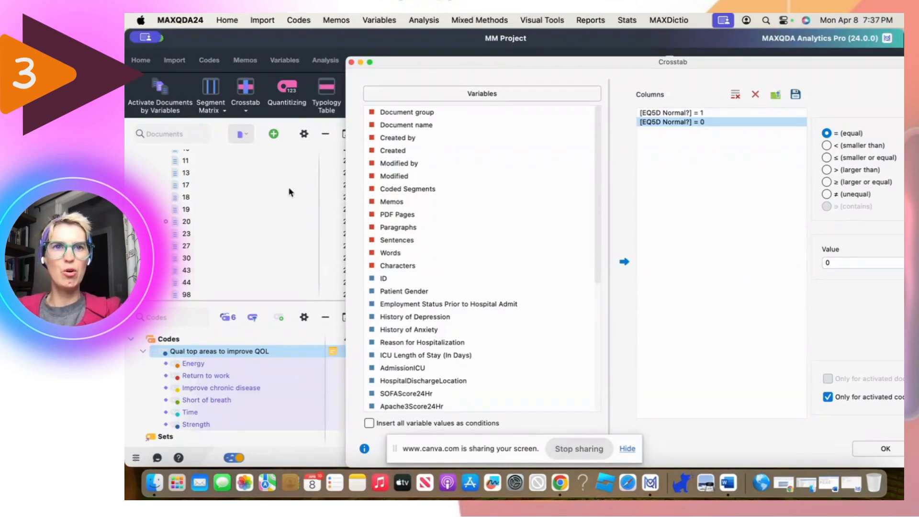
{"action": "left_click_drag", "start_coordinate": [637, 70], "coordinate": [479, 57]}
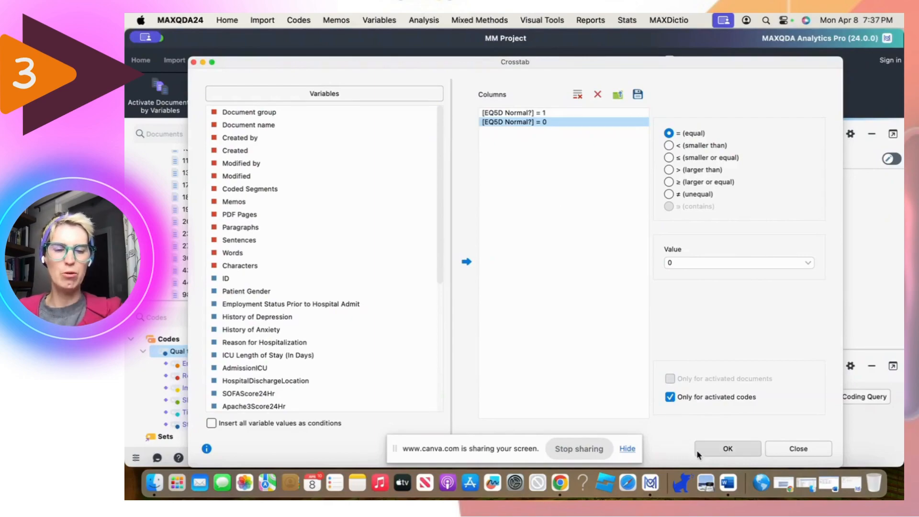
{"action": "left_click", "coordinate": [726, 448]}
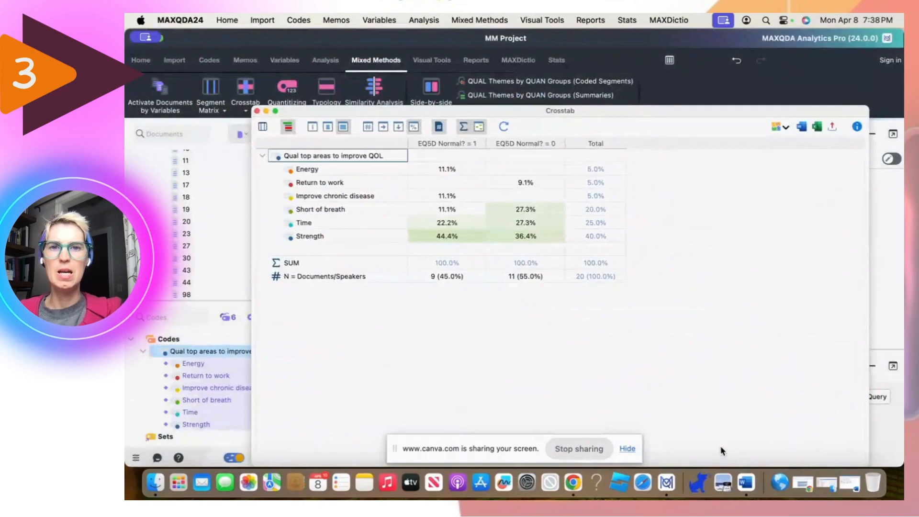
- Examine the code percentages for each EQ5D Normal? group in the crosstab and bring up its Word document
{"action": "left_click_drag", "start_coordinate": [623, 110], "coordinate": [610, 61]}
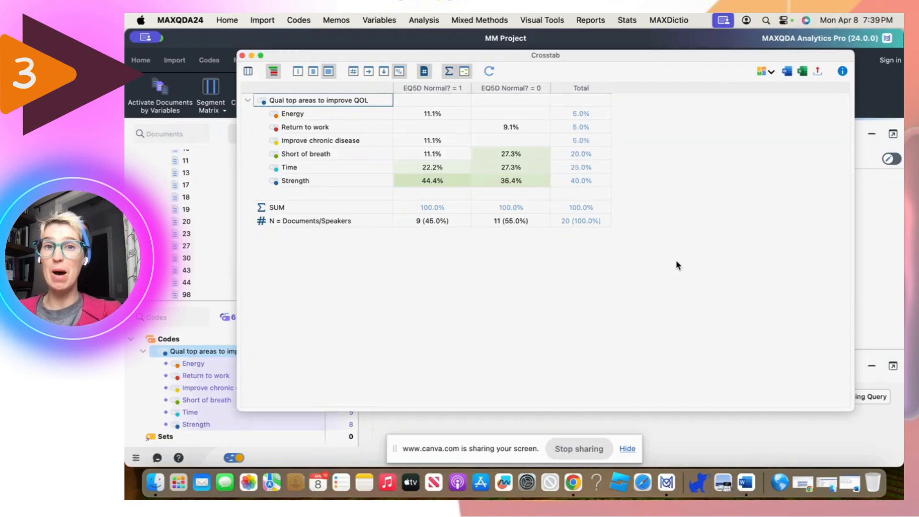
{"action": "left_click_drag", "start_coordinate": [618, 55], "coordinate": [618, 126]}
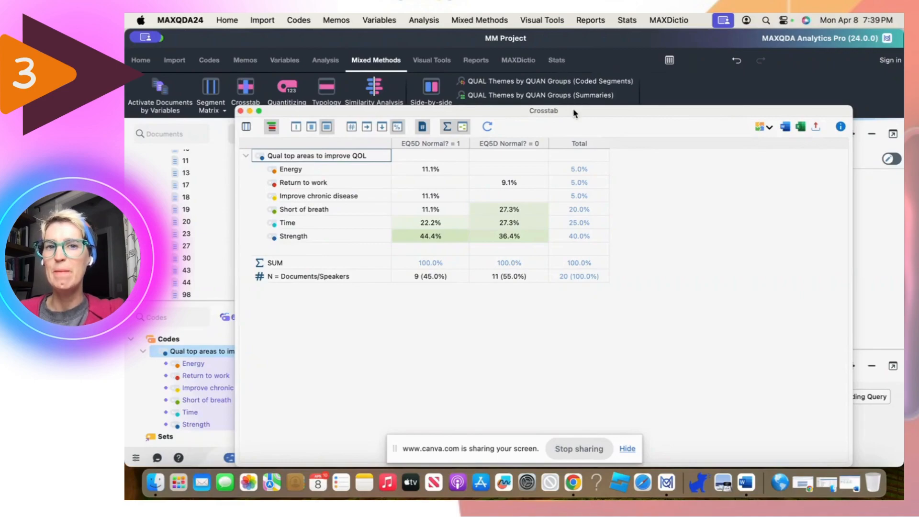
{"action": "left_click_drag", "start_coordinate": [577, 117], "coordinate": [564, 52]}
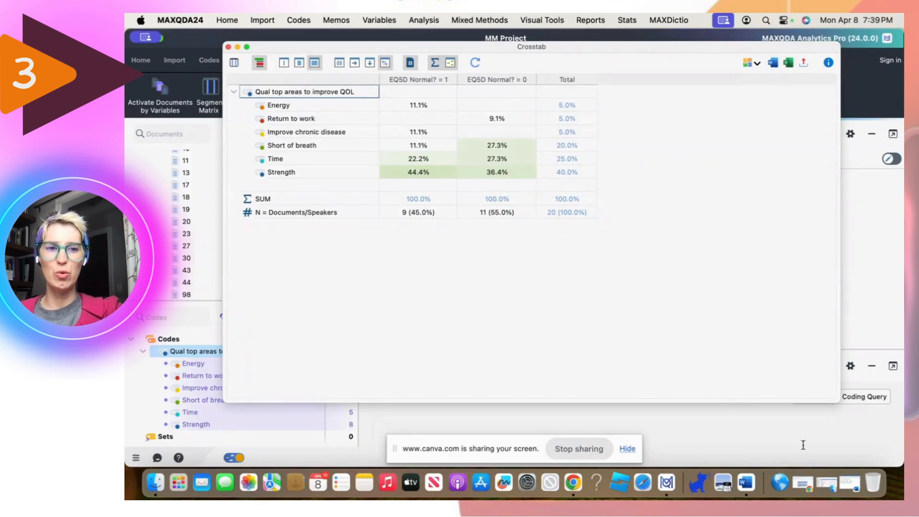
{"action": "left_click", "coordinate": [848, 485]}
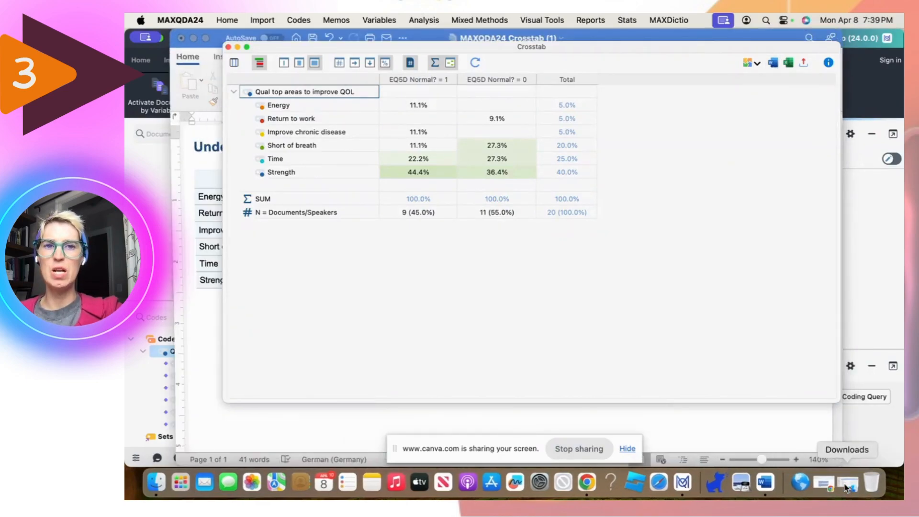